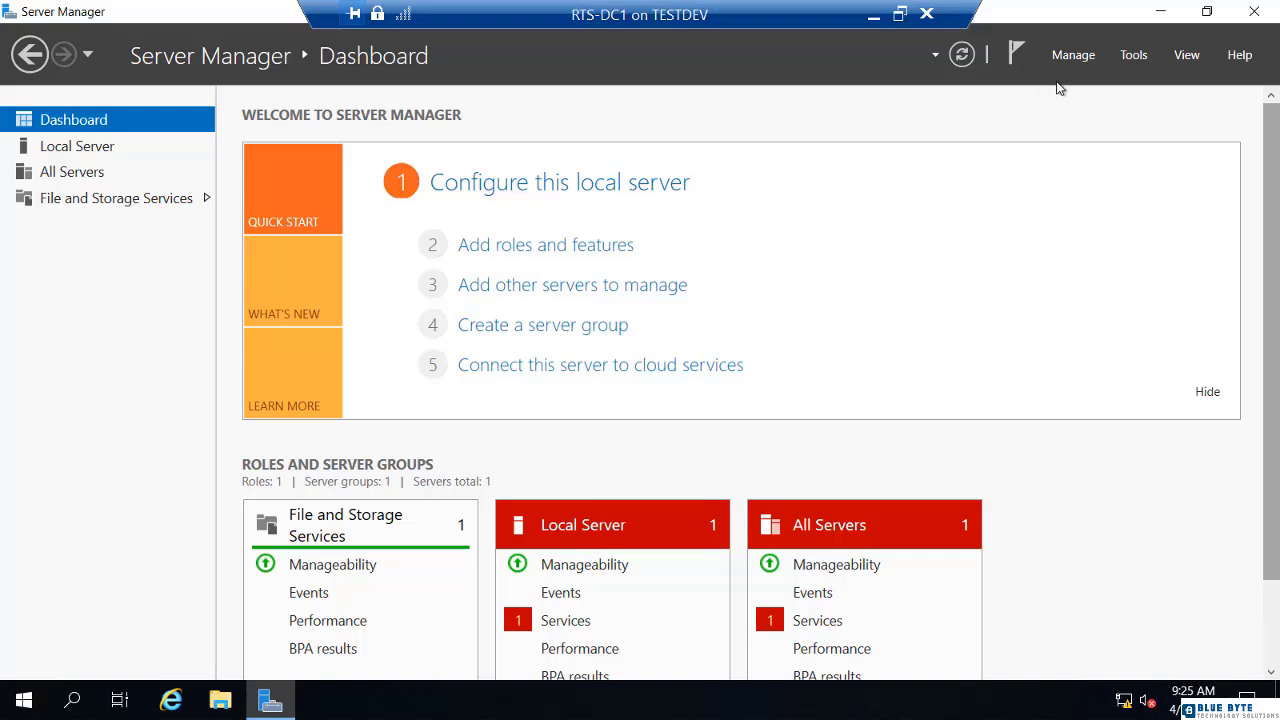
Create a new server group named Paris without adding any servers.
{"action": "left_click", "coordinate": [1078, 65]}
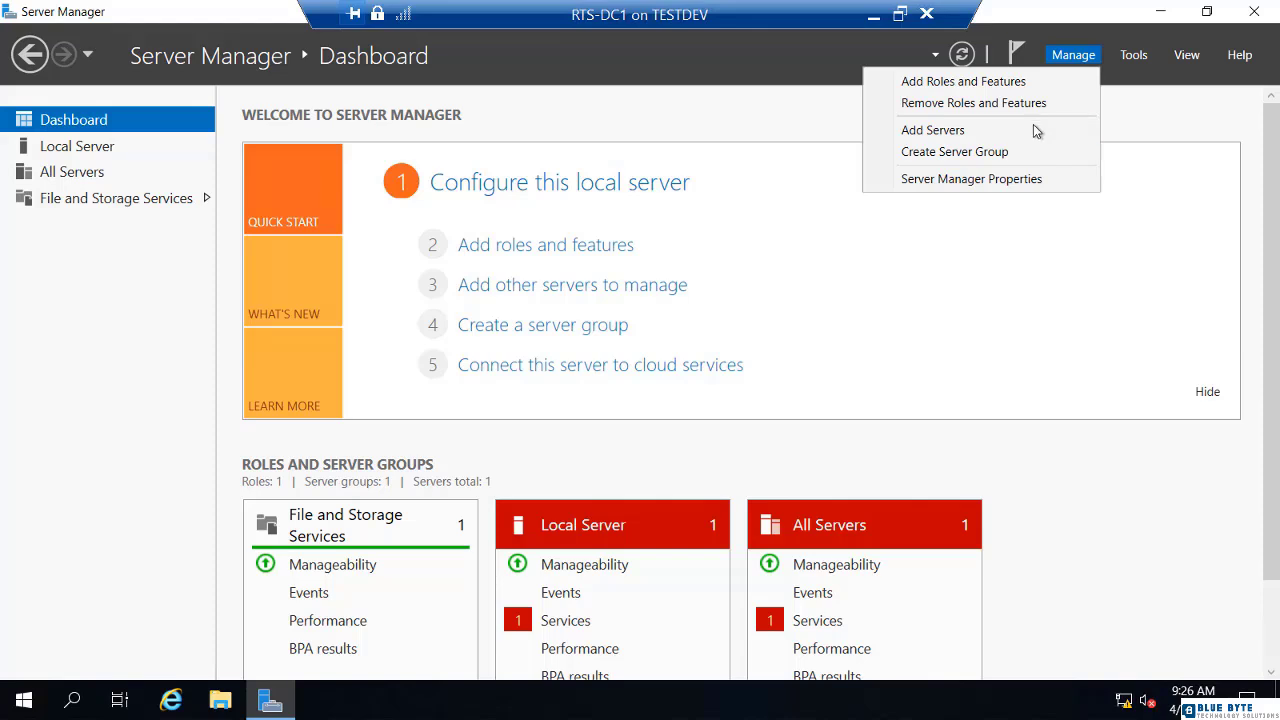
{"action": "left_click", "coordinate": [1008, 153]}
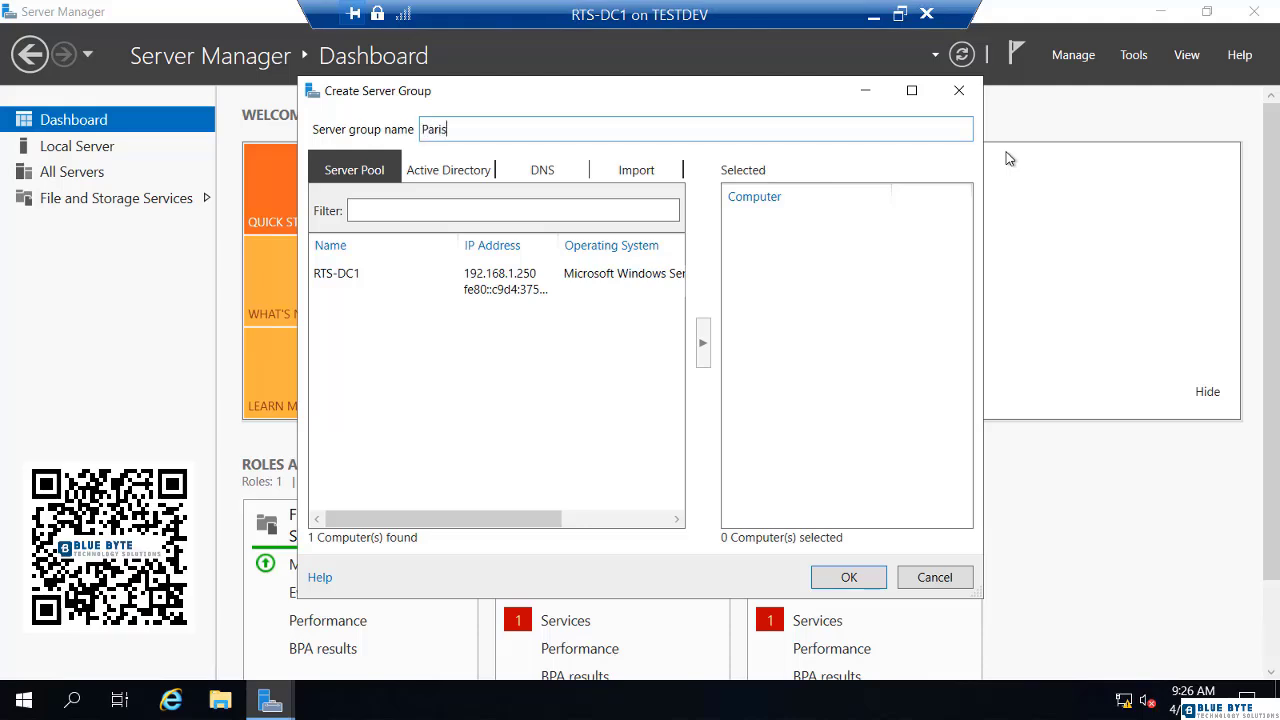
{"action": "left_click", "coordinate": [849, 578]}
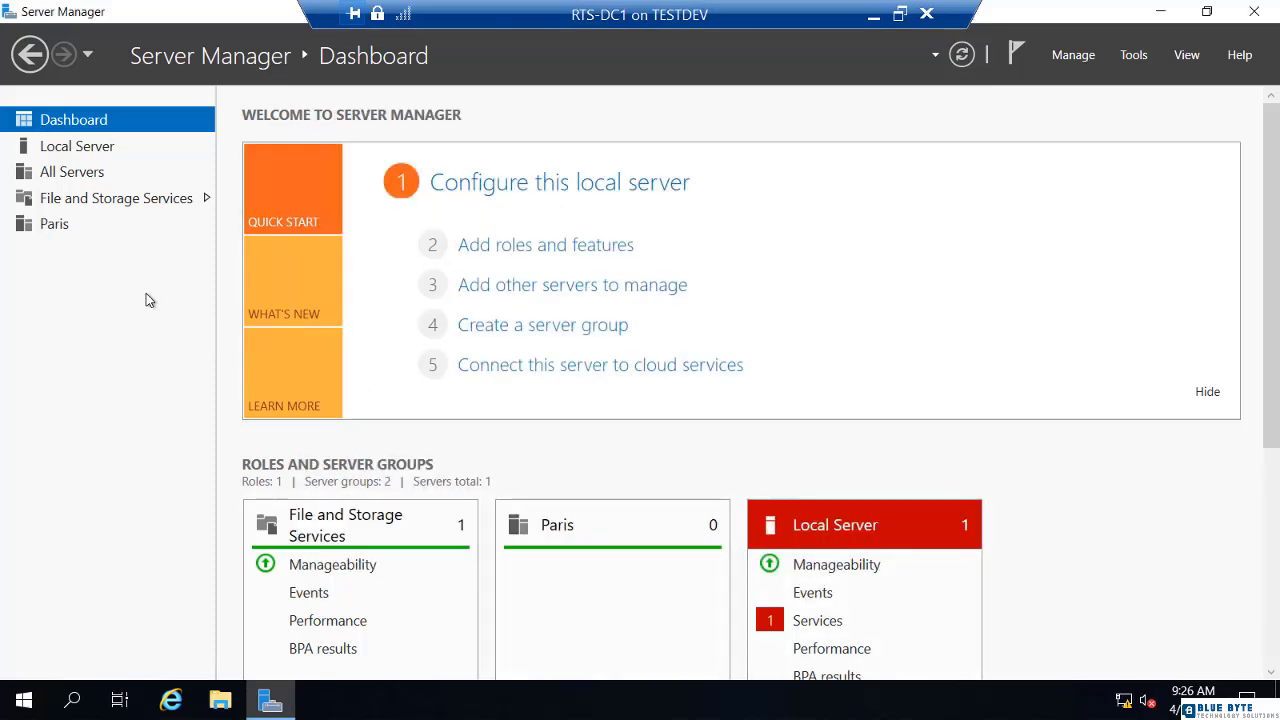
Edit the Paris server group and add RTS-DC1 from the server pool to it.
{"action": "left_click", "coordinate": [57, 224]}
{"action": "right_click", "coordinate": [60, 228]}
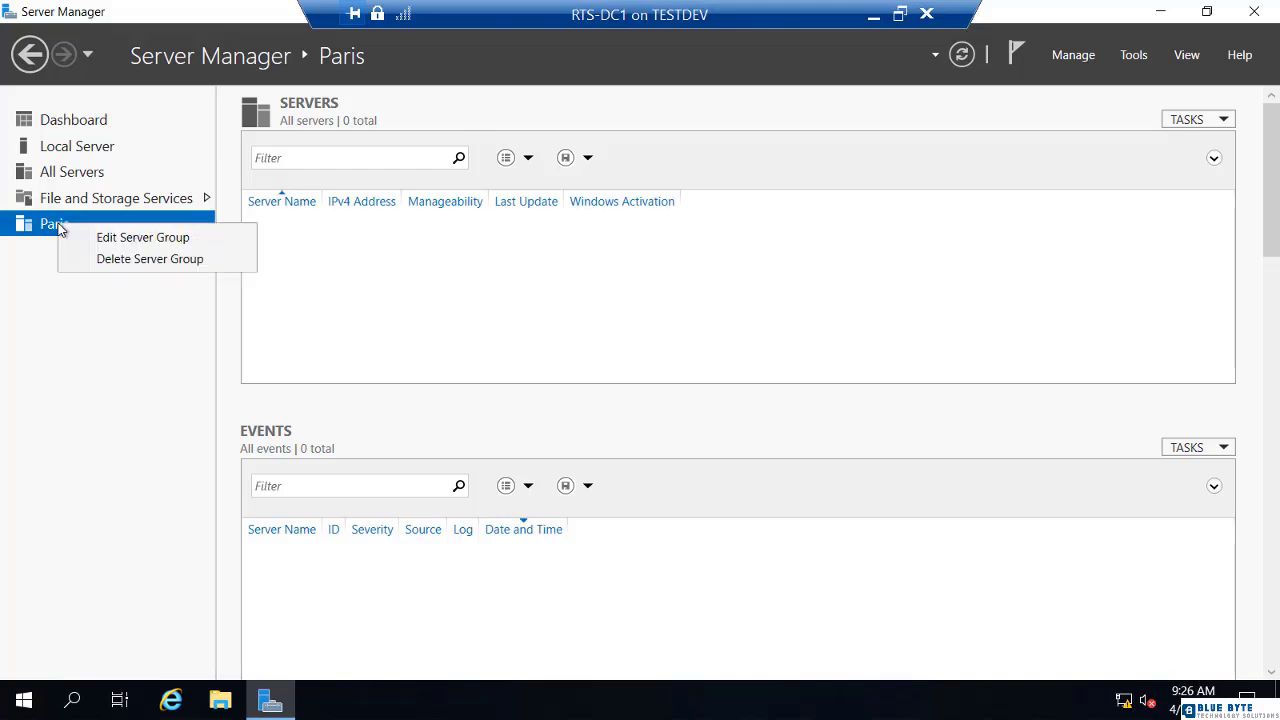
{"action": "left_click", "coordinate": [113, 240]}
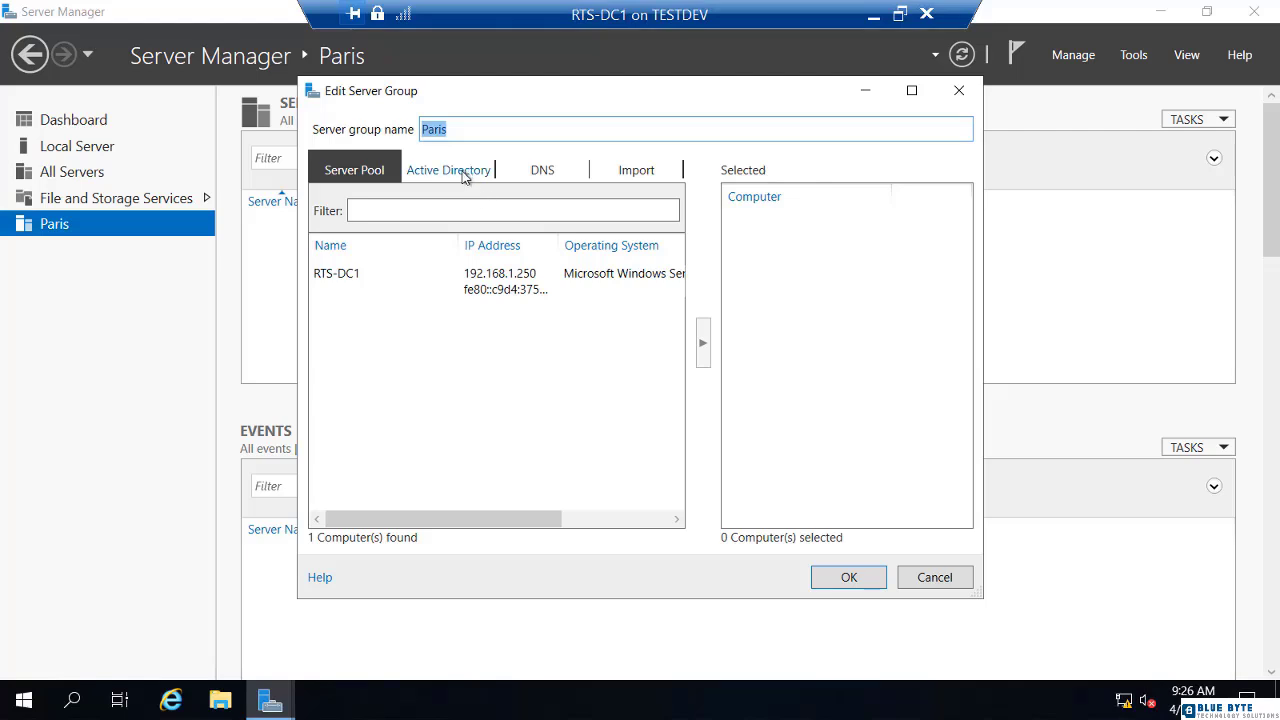
{"action": "left_click", "coordinate": [476, 276]}
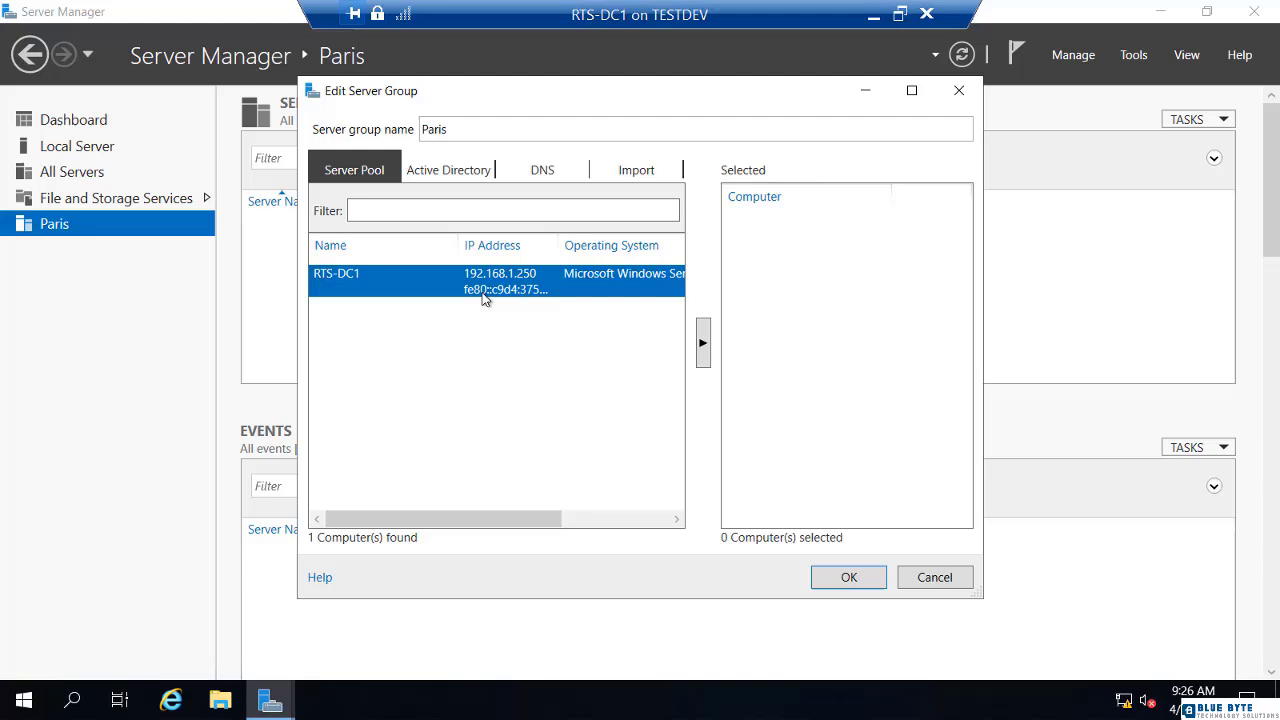
{"action": "left_click", "coordinate": [702, 345]}
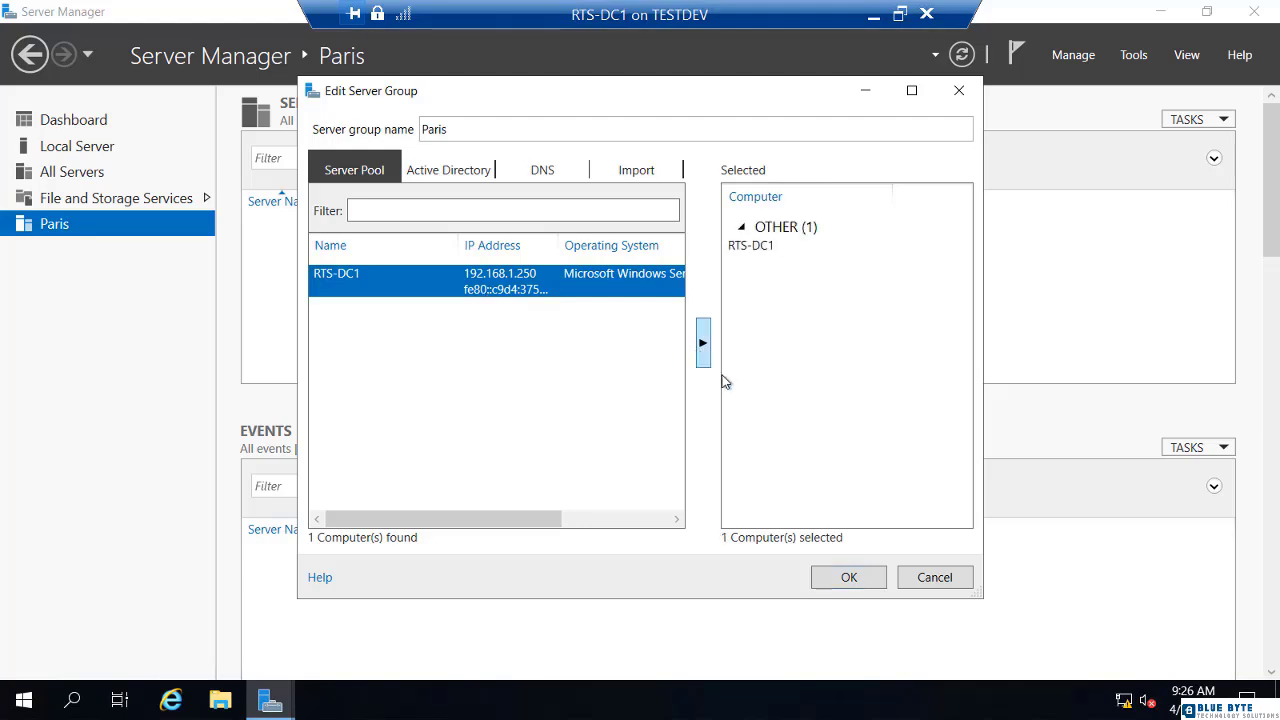
{"action": "left_click", "coordinate": [836, 584]}
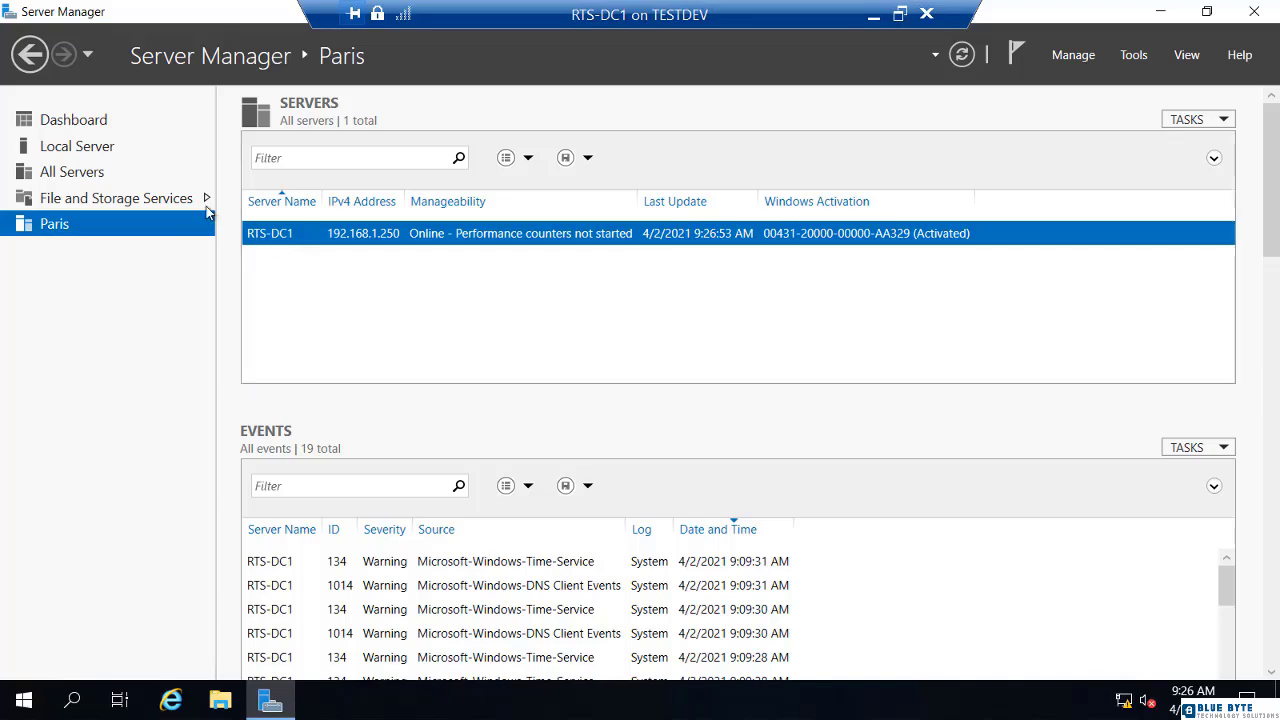
Review the role and server group tiles on the dashboard, including the details of the Local Server services alert.
{"action": "left_click", "coordinate": [97, 124]}
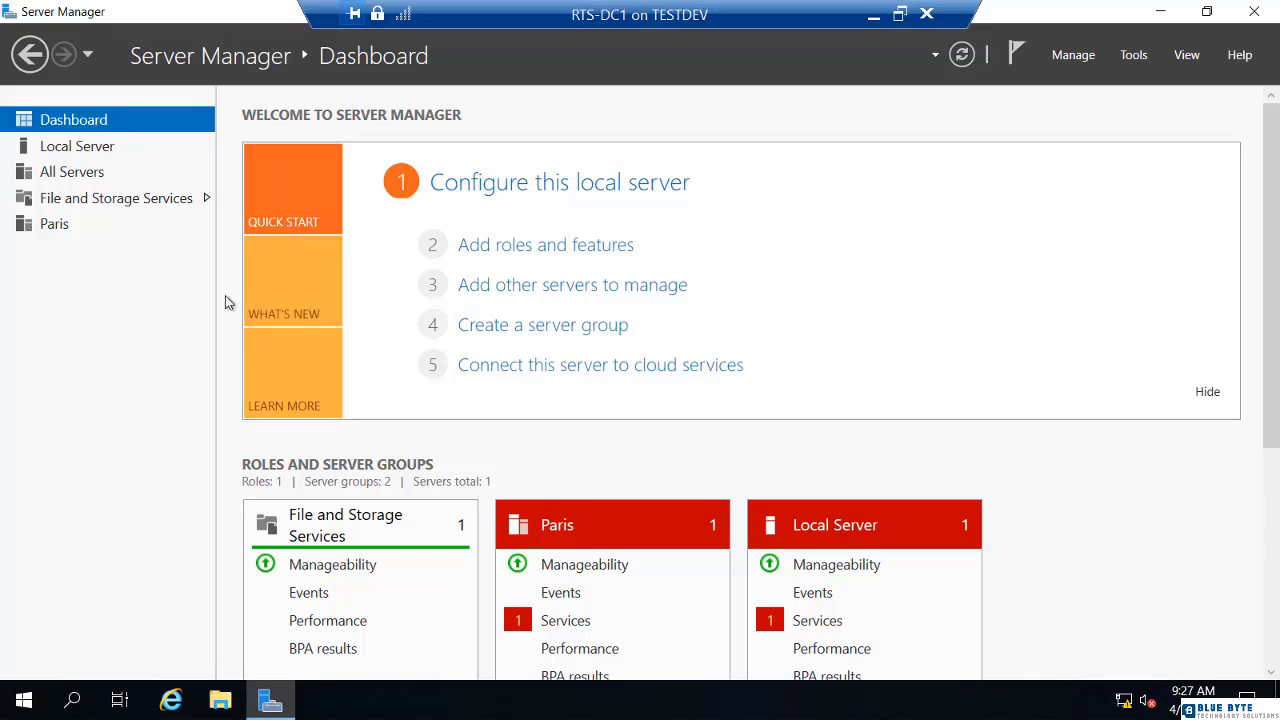
{"action": "scroll", "coordinate": [225, 302], "scroll_direction": "down", "scroll_amount": 3}
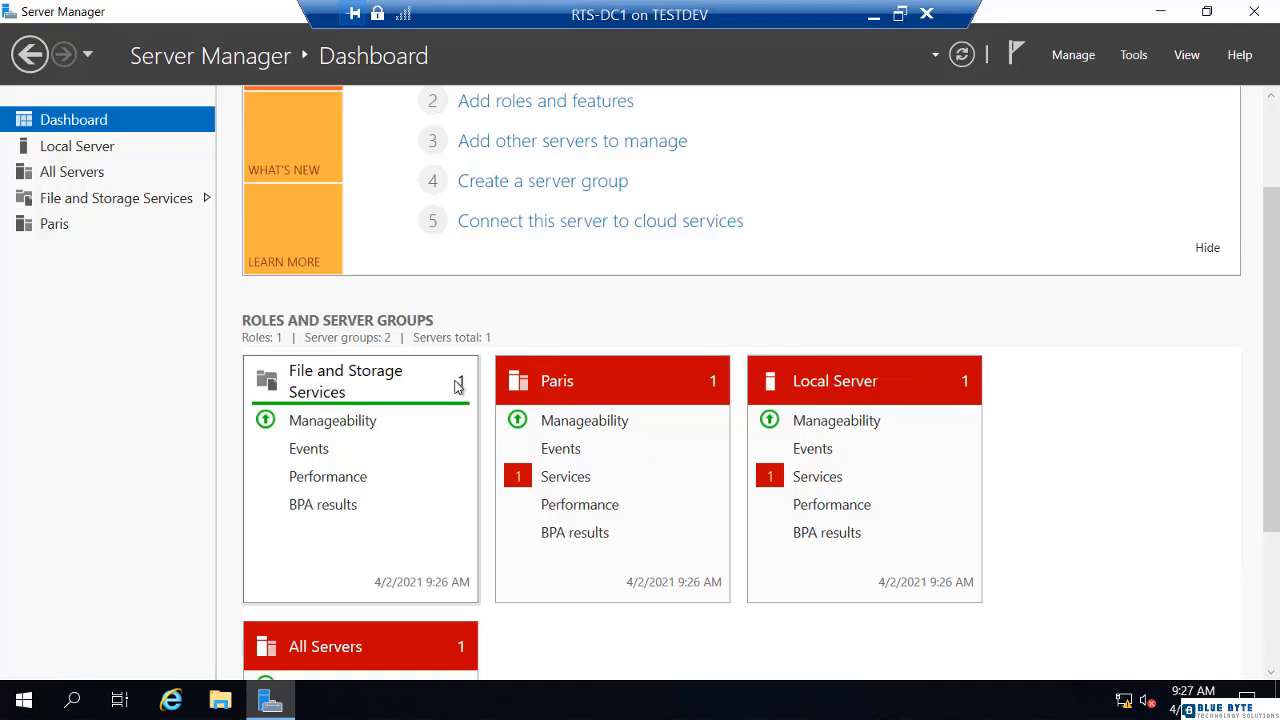
{"action": "scroll", "coordinate": [457, 390], "scroll_direction": "down", "scroll_amount": 2}
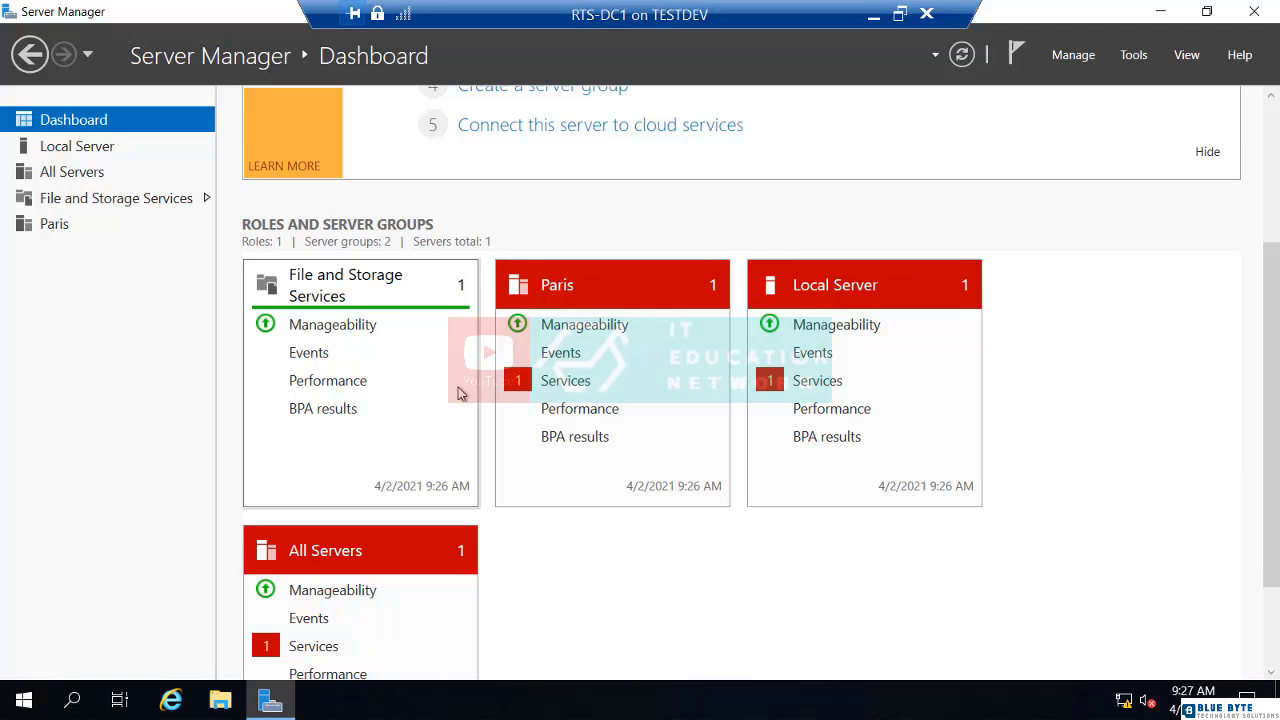
{"action": "scroll", "coordinate": [459, 392], "scroll_direction": "down", "scroll_amount": 3}
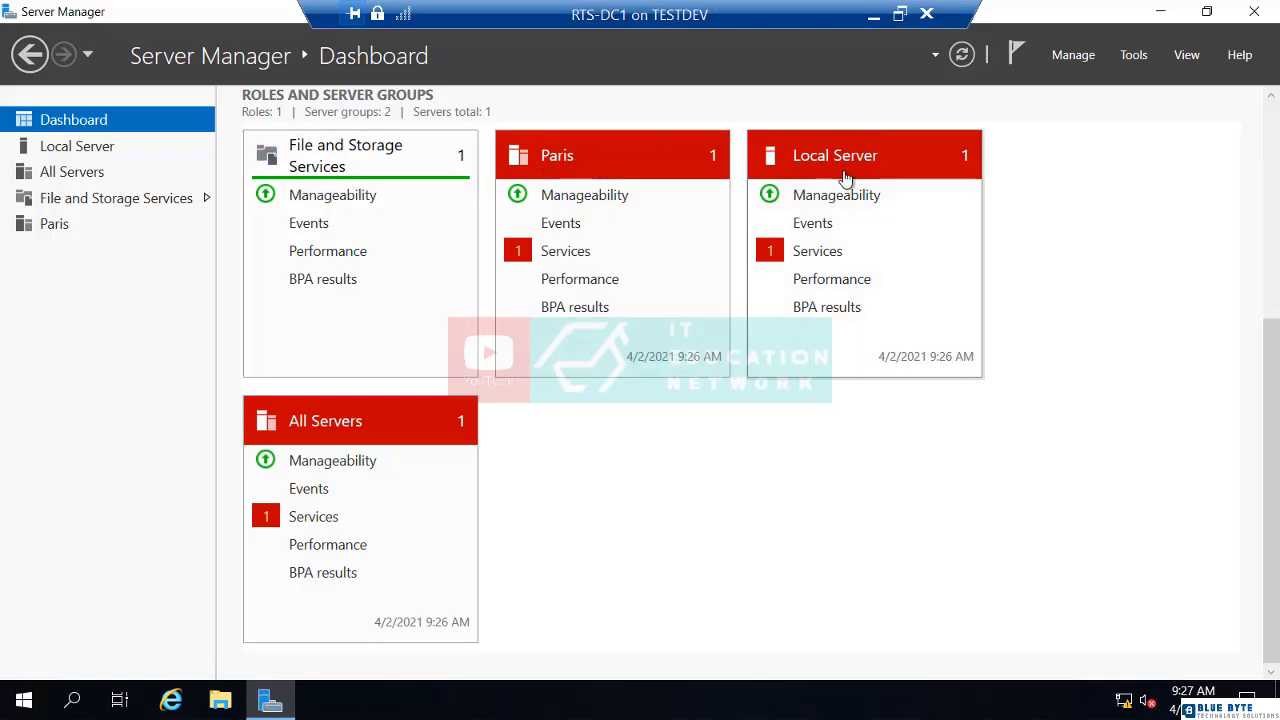
{"action": "left_click", "coordinate": [804, 257]}
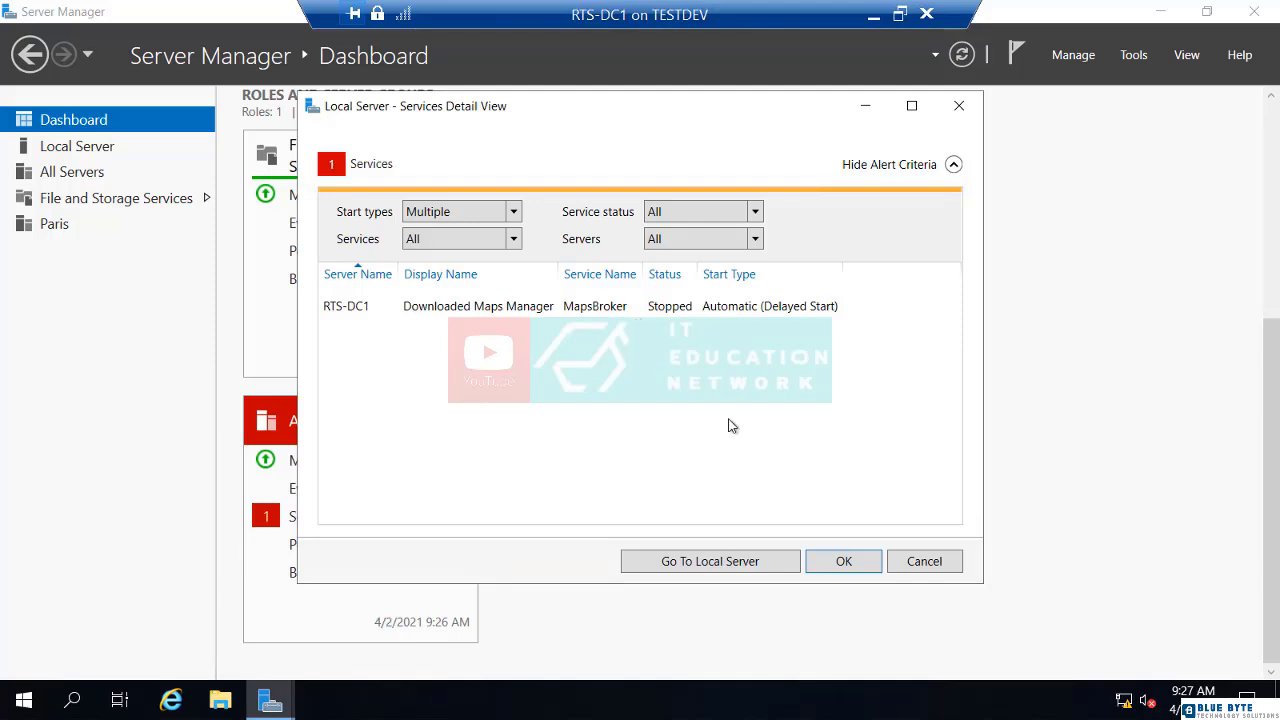
{"action": "left_click", "coordinate": [918, 563]}
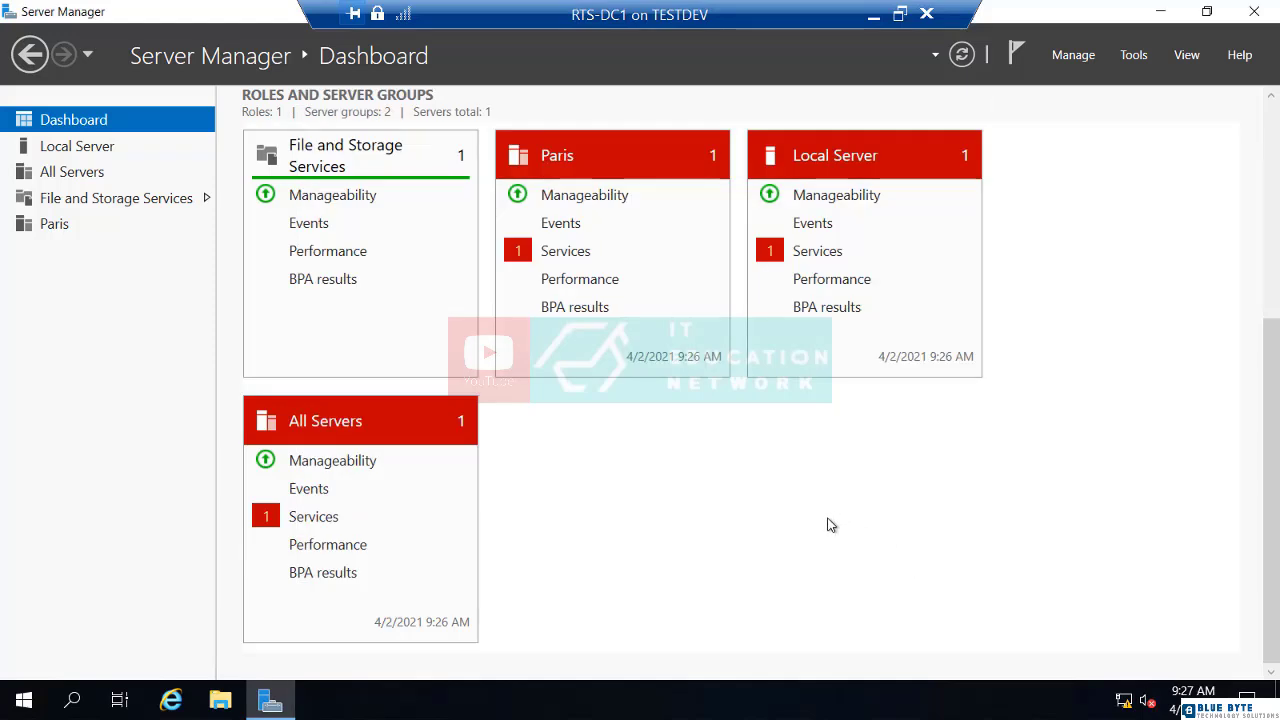
{"action": "scroll", "coordinate": [789, 522], "scroll_direction": "up", "scroll_amount": 2}
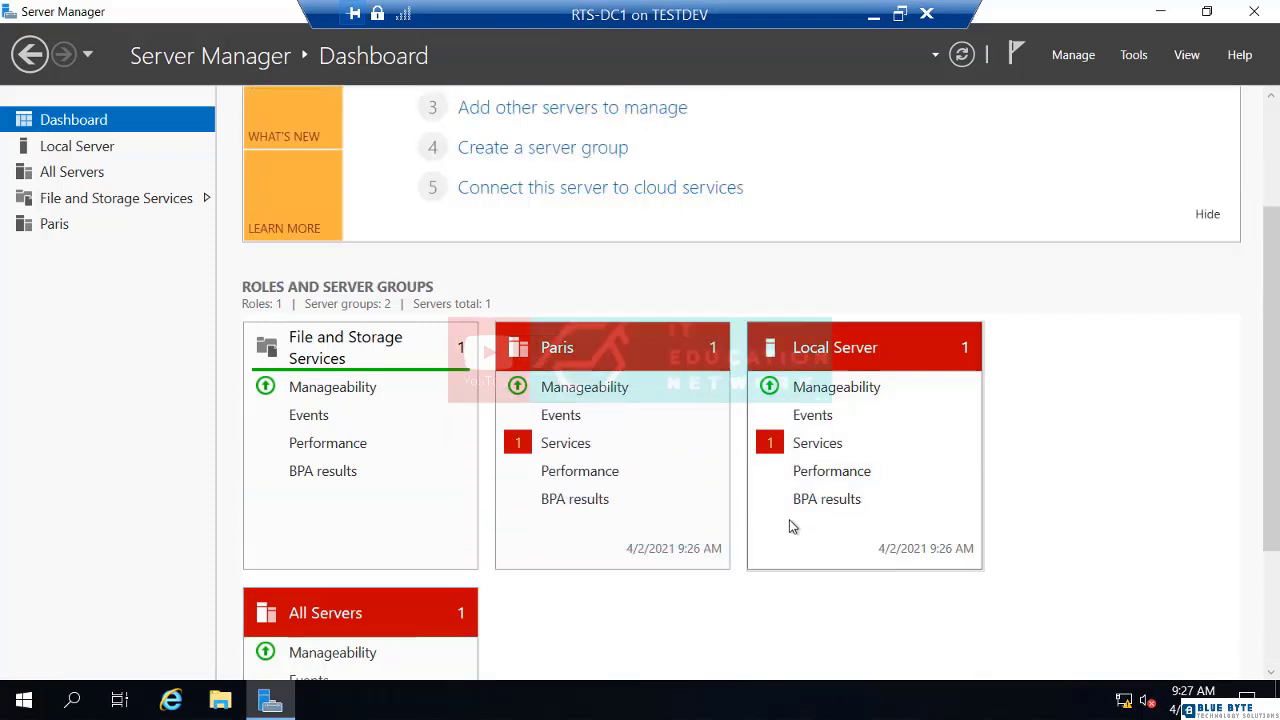
{"action": "scroll", "coordinate": [789, 520], "scroll_direction": "up", "scroll_amount": 3}
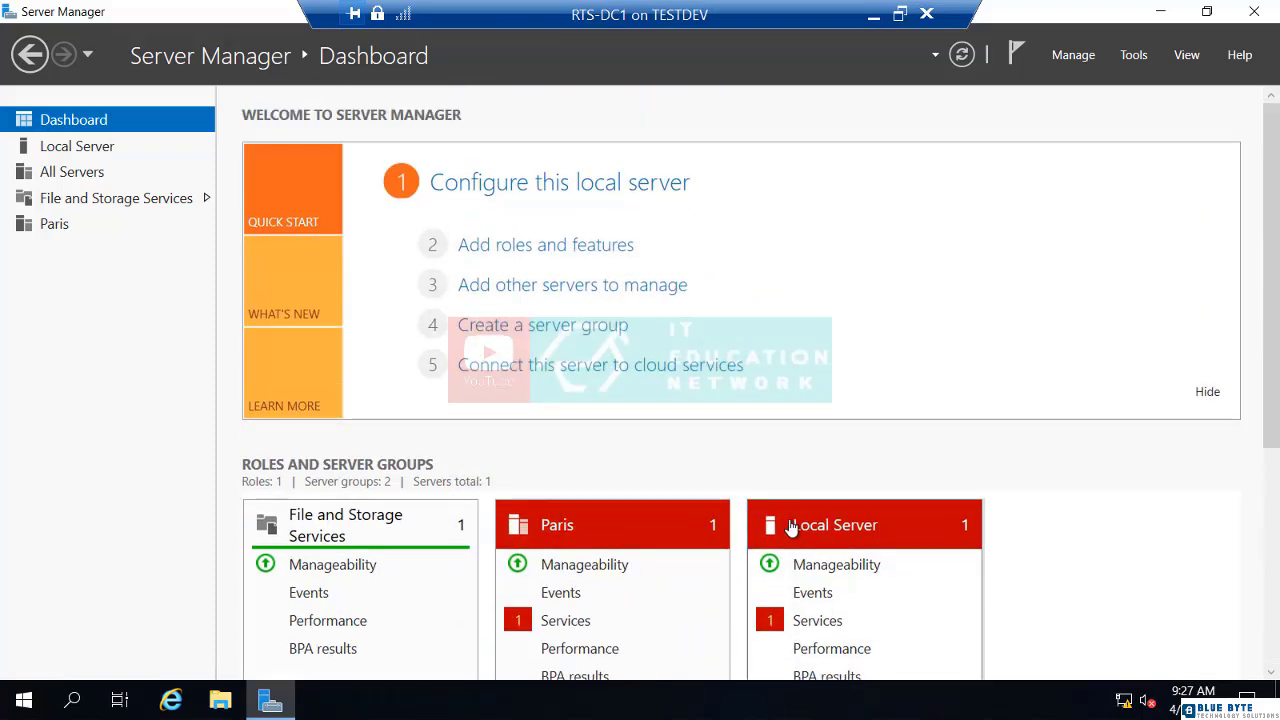
Look over the available administration tools, and examine the local server's properties and its list of events.
{"action": "left_click", "coordinate": [1134, 55]}
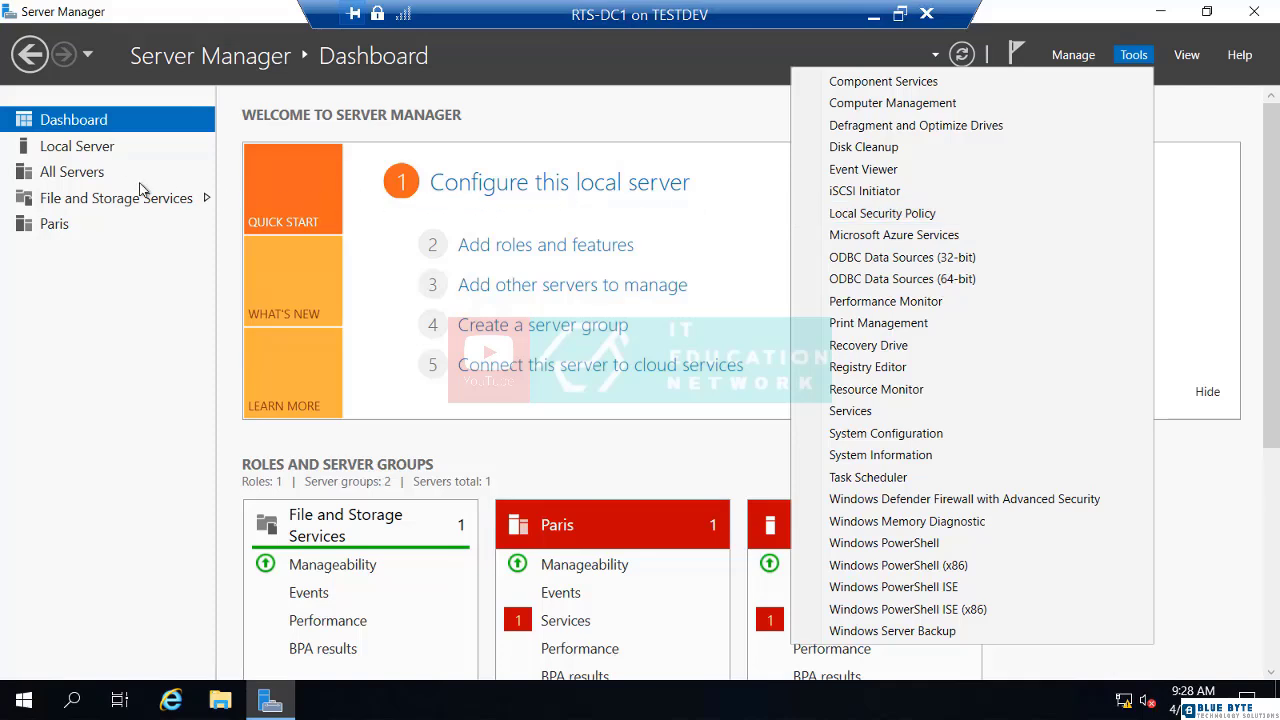
{"action": "left_click", "coordinate": [103, 150]}
{"action": "left_click", "coordinate": [101, 150]}
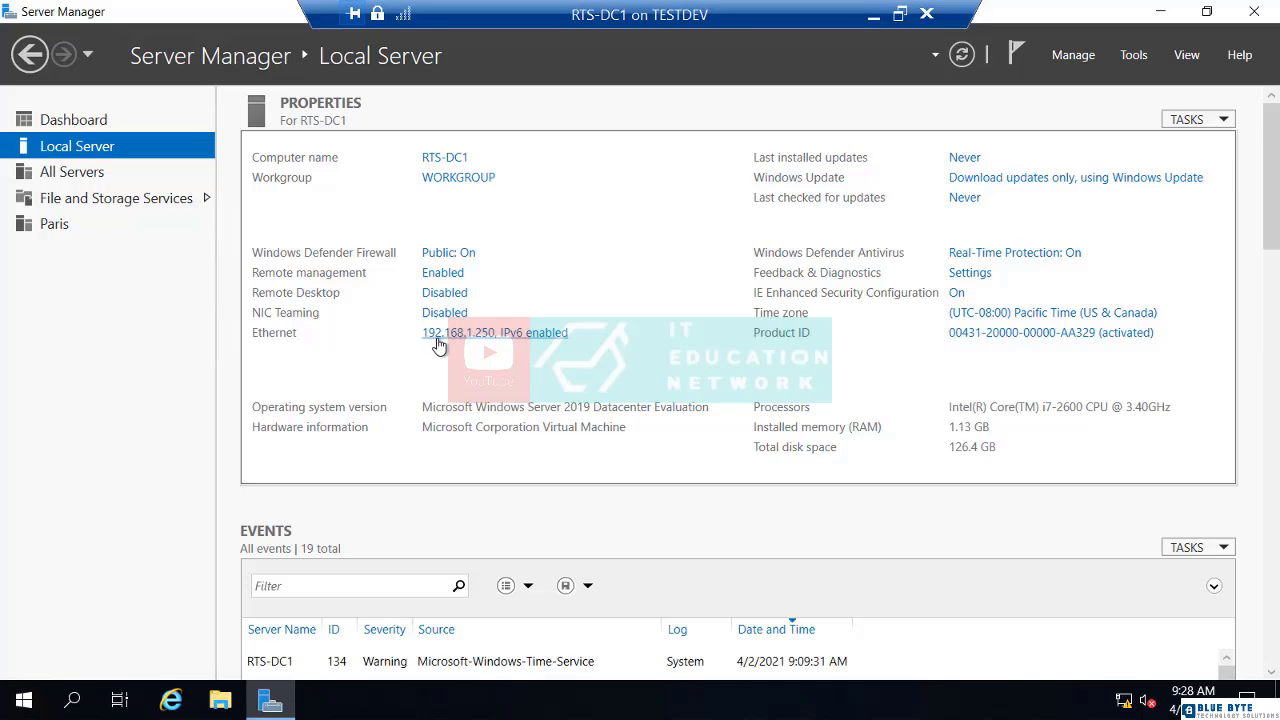
{"action": "scroll", "coordinate": [222, 396], "scroll_direction": "down", "scroll_amount": 3}
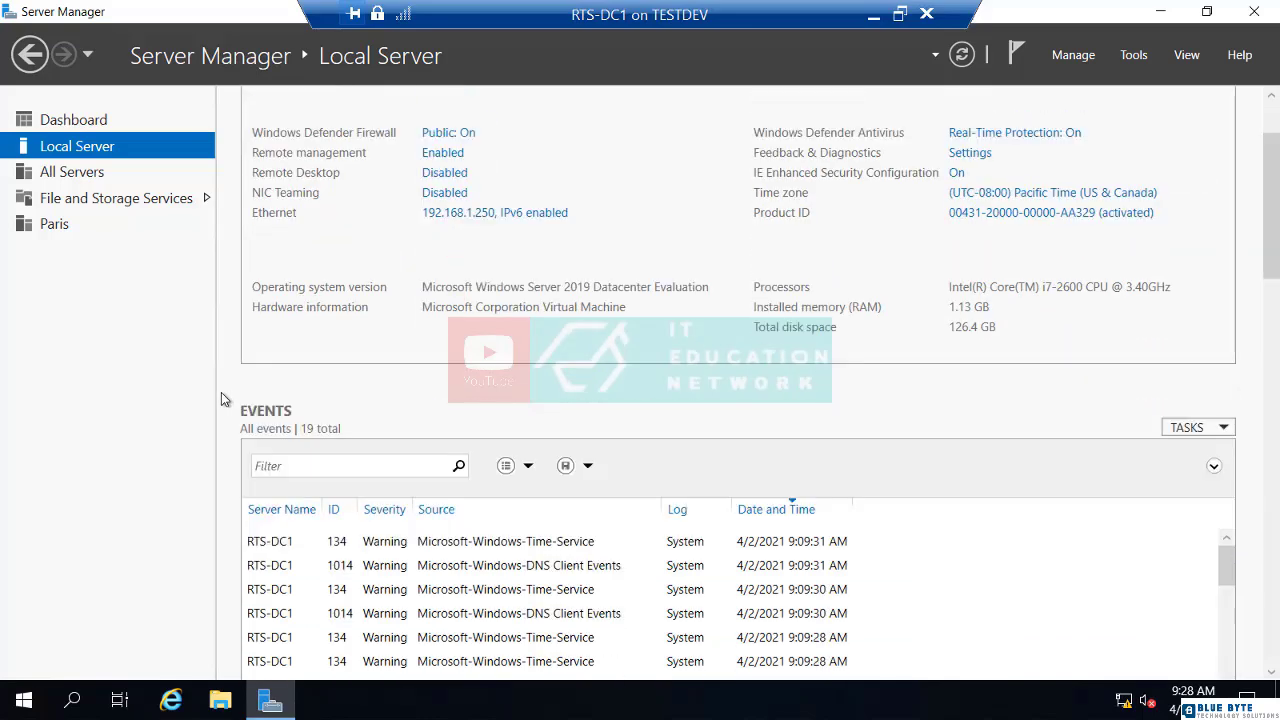
{"action": "scroll", "coordinate": [221, 392], "scroll_direction": "down", "scroll_amount": 3}
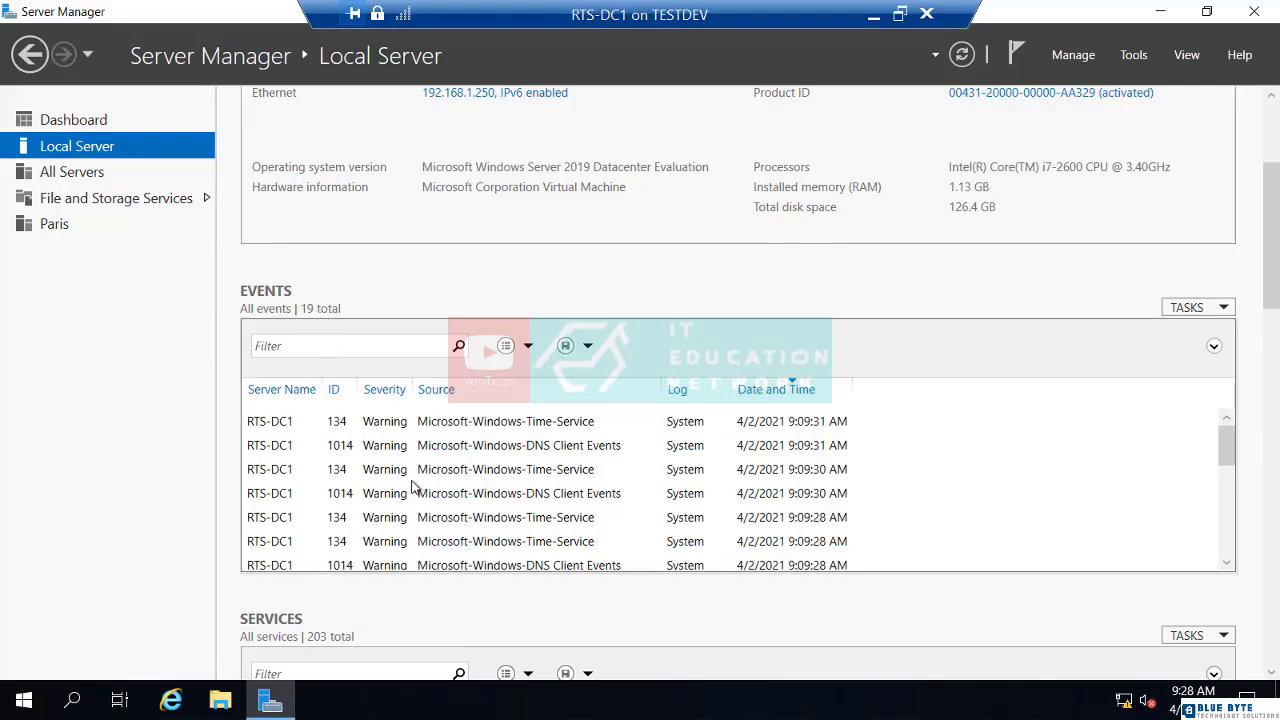
{"action": "scroll", "coordinate": [411, 486], "scroll_direction": "down", "scroll_amount": 4}
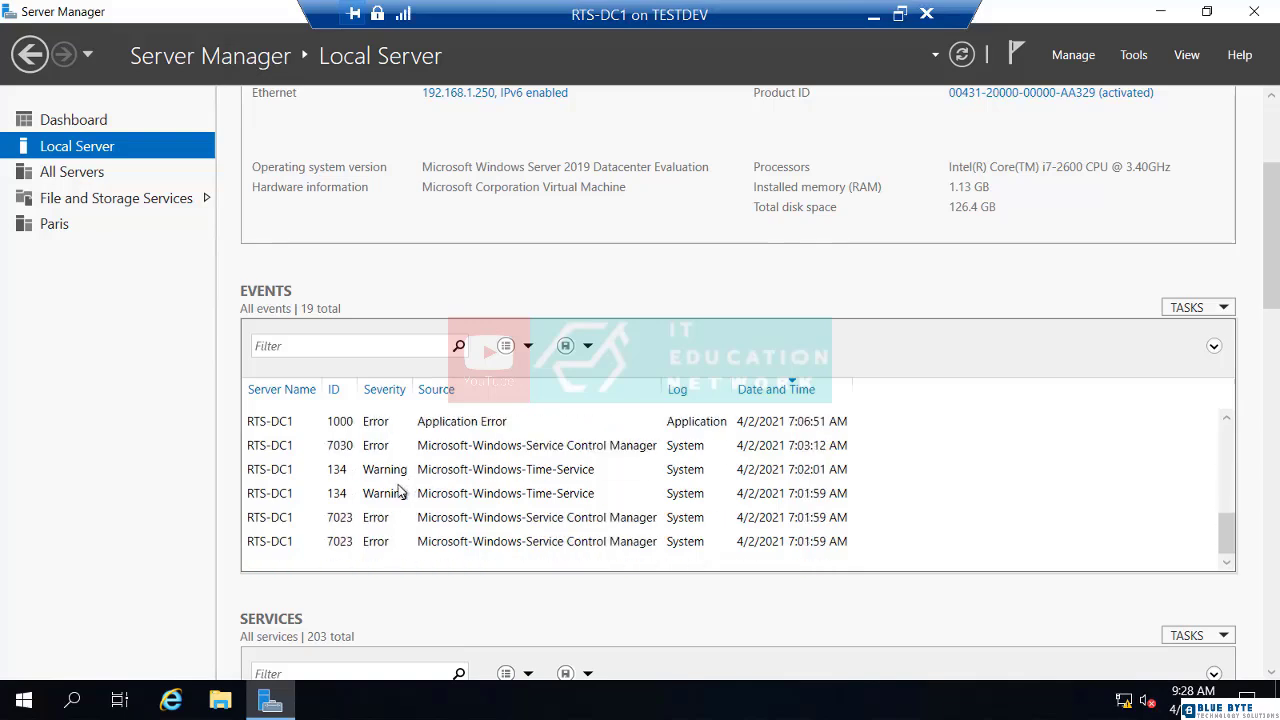
{"action": "scroll", "coordinate": [378, 545], "scroll_direction": "up", "scroll_amount": 5}
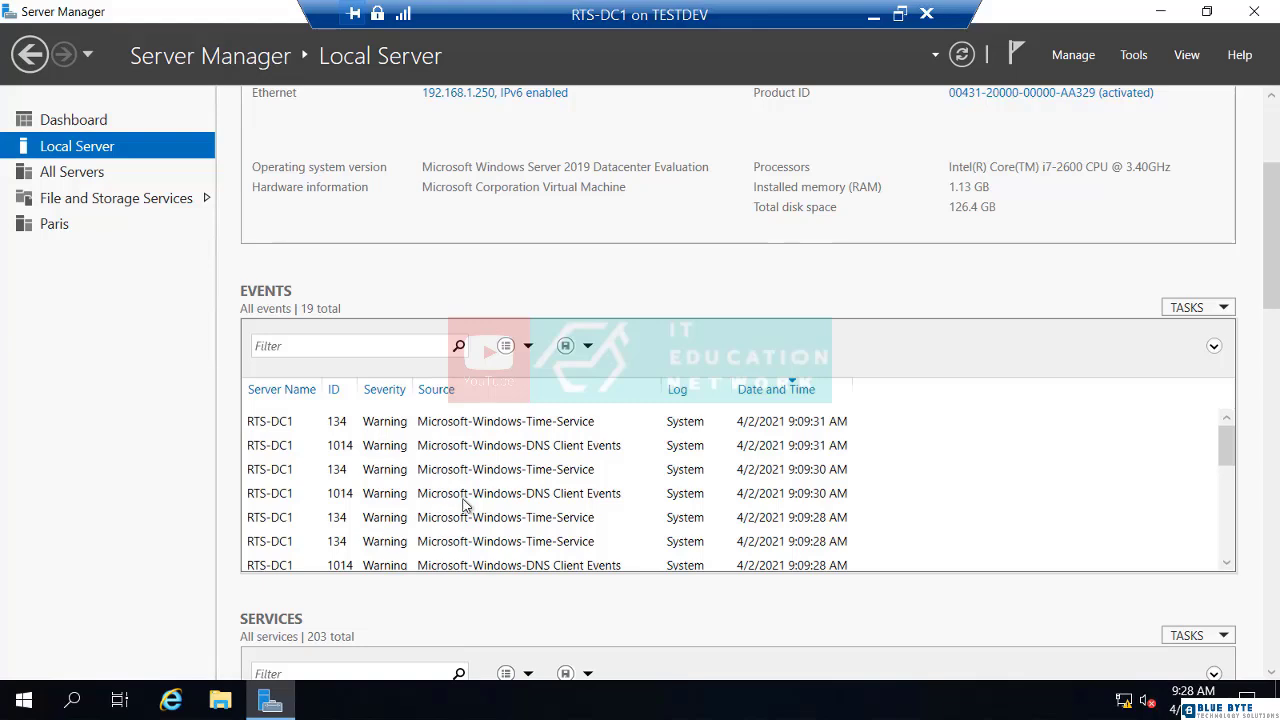
Inspect the event data configuration's time period and event log file choices, leaving without changes.
{"action": "left_click", "coordinate": [1199, 304]}
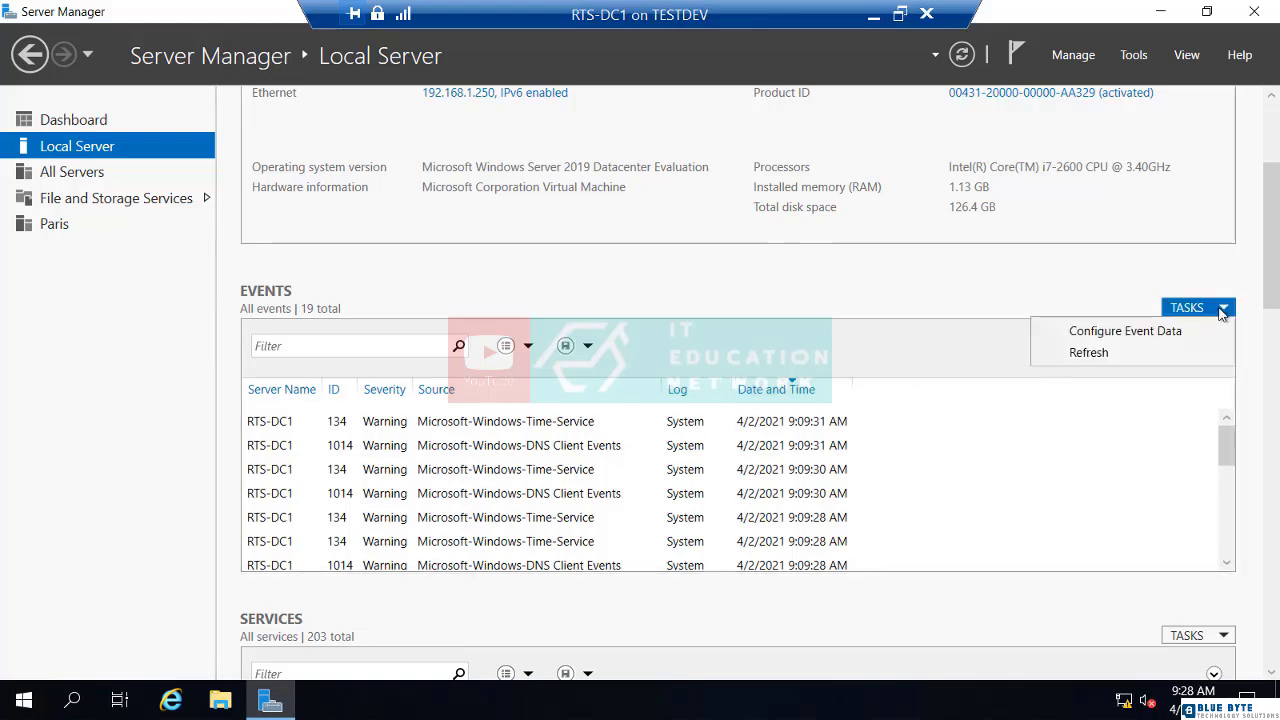
{"action": "left_click", "coordinate": [1166, 334]}
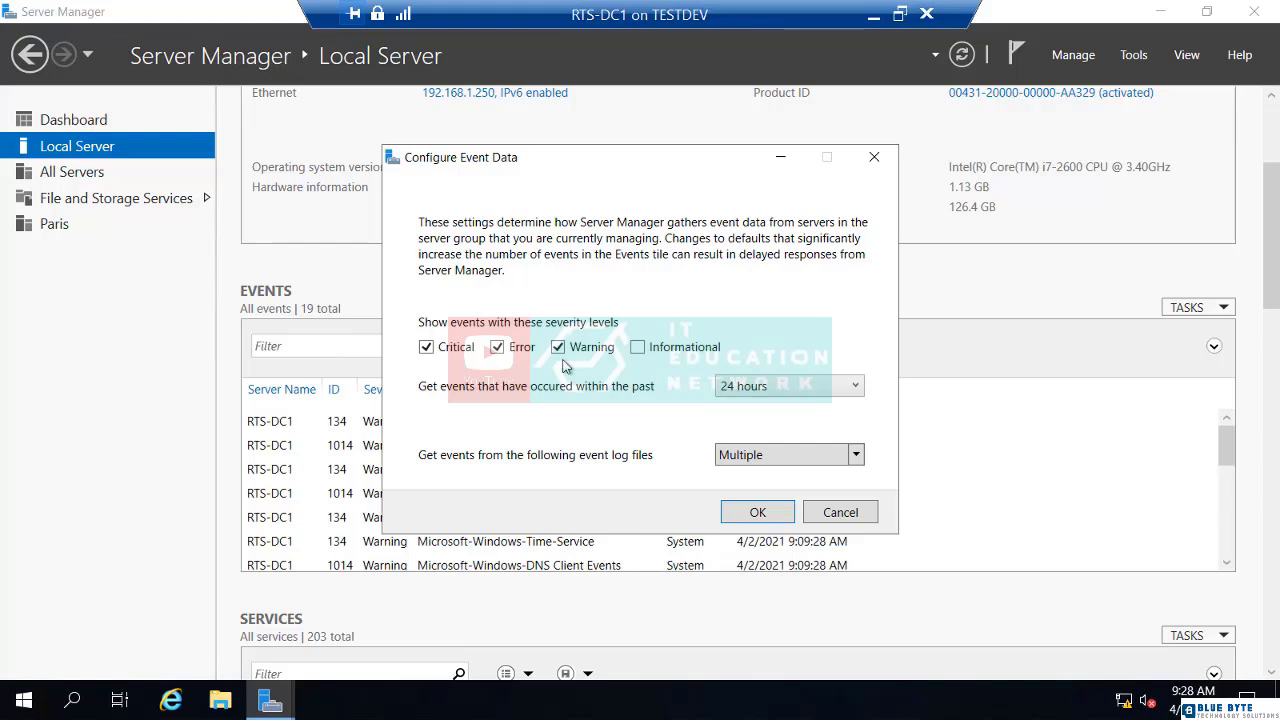
{"action": "left_click", "coordinate": [752, 395]}
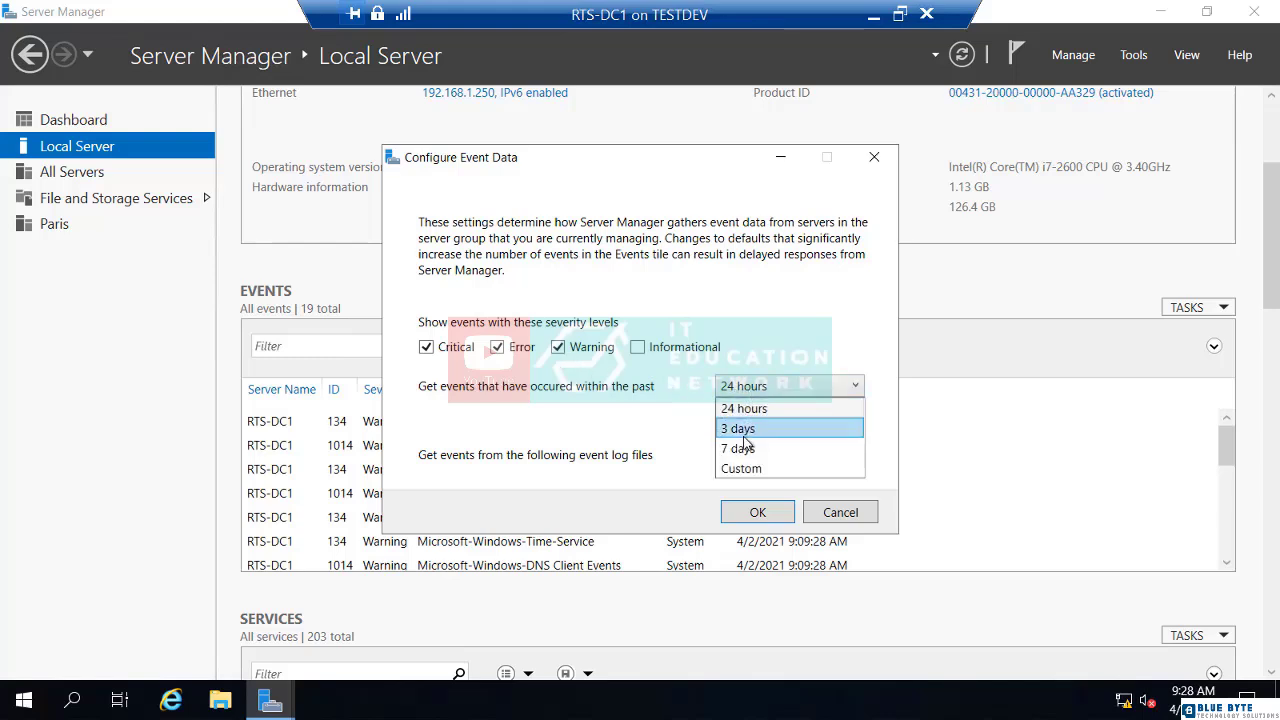
{"action": "left_click", "coordinate": [640, 424]}
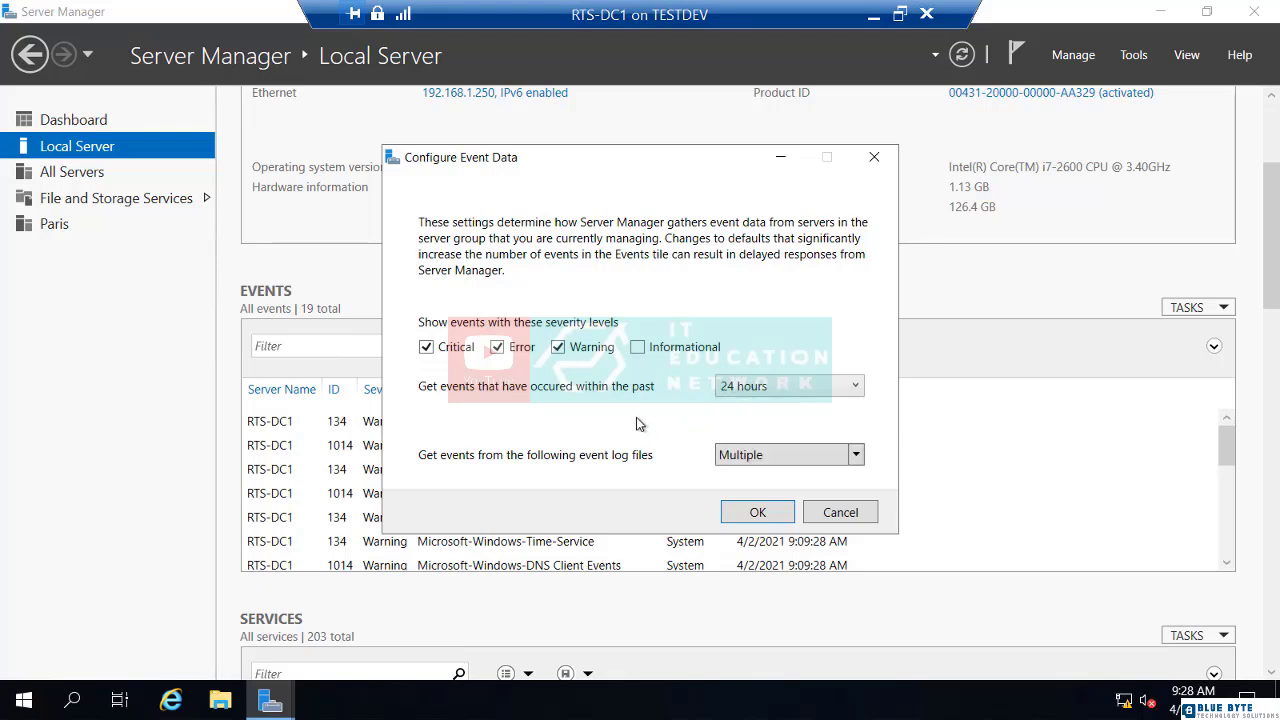
{"action": "left_click", "coordinate": [856, 456]}
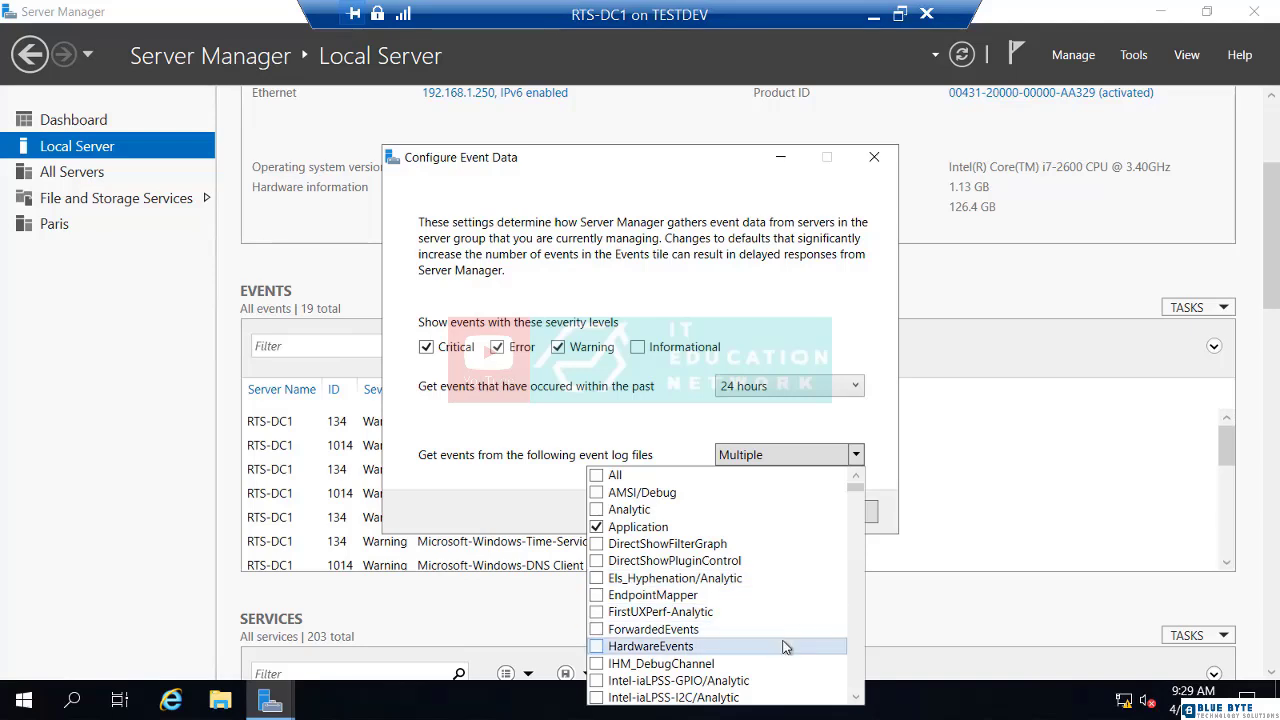
{"action": "left_click", "coordinate": [766, 280]}
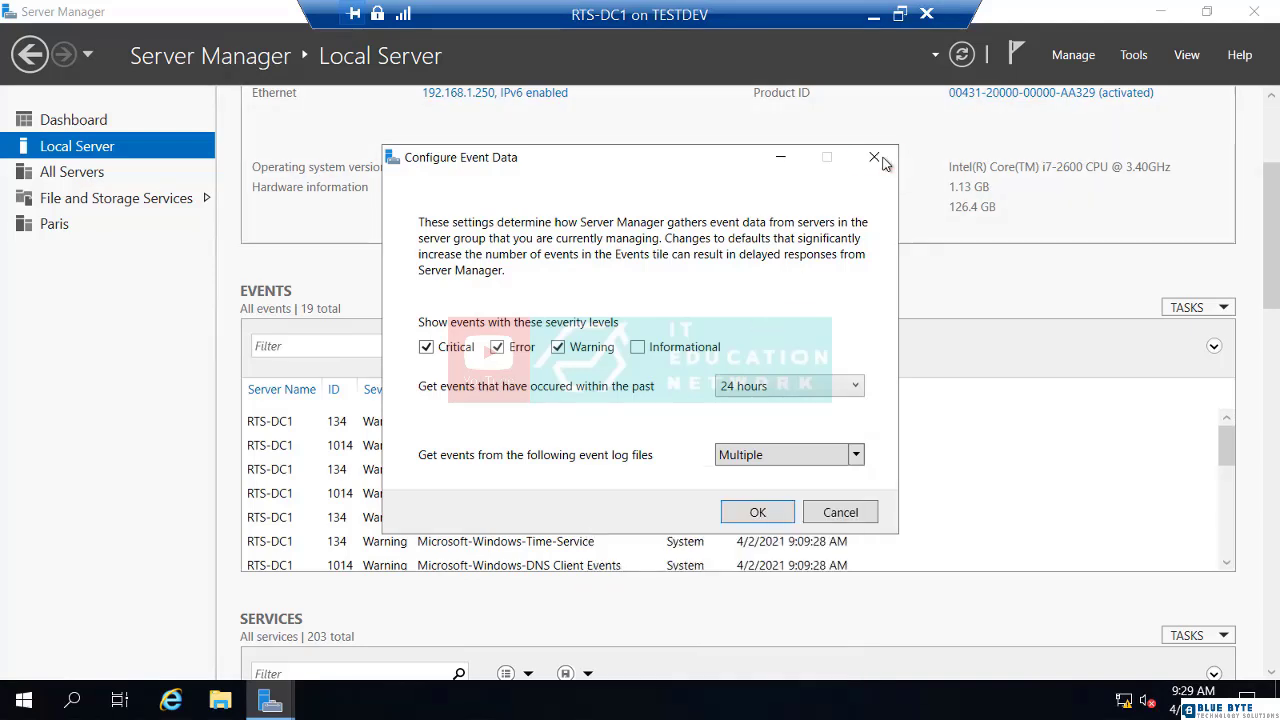
{"action": "left_click", "coordinate": [875, 158]}
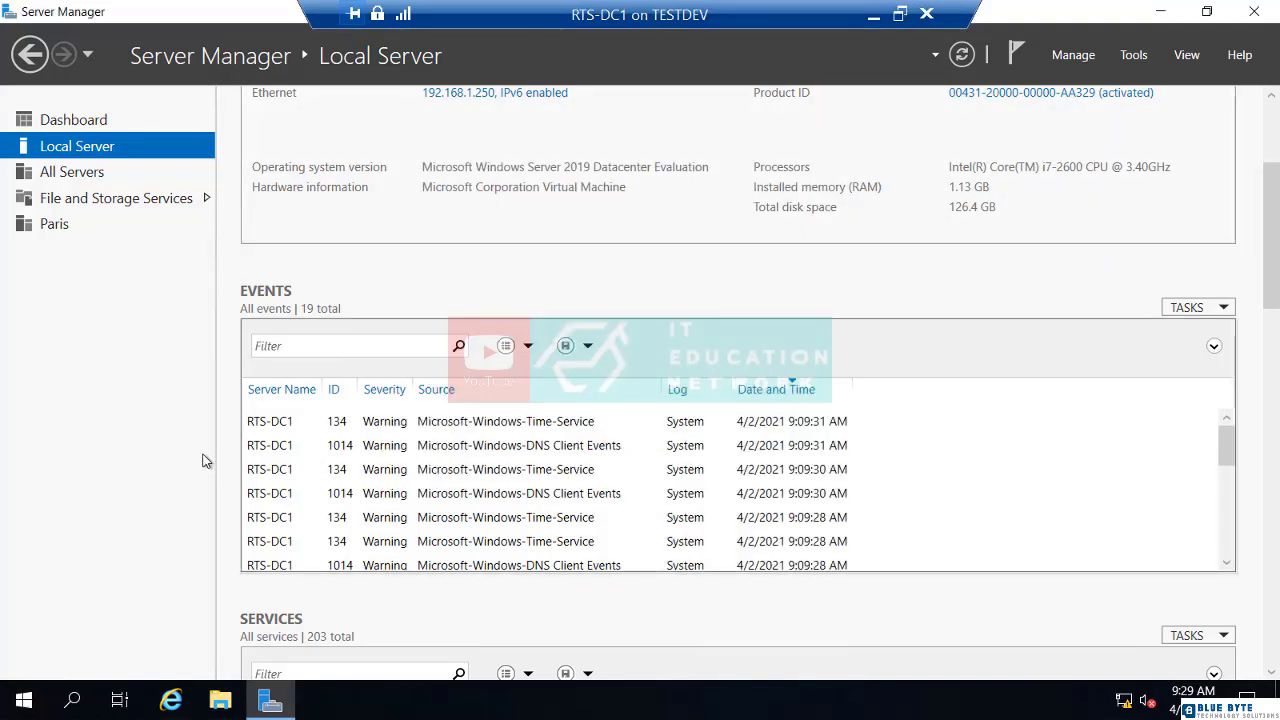
Examine the rest of the local server's events and its services list, including the control actions offered for the stopped Phone Service.
{"action": "scroll", "coordinate": [290, 456], "scroll_direction": "down", "scroll_amount": 3}
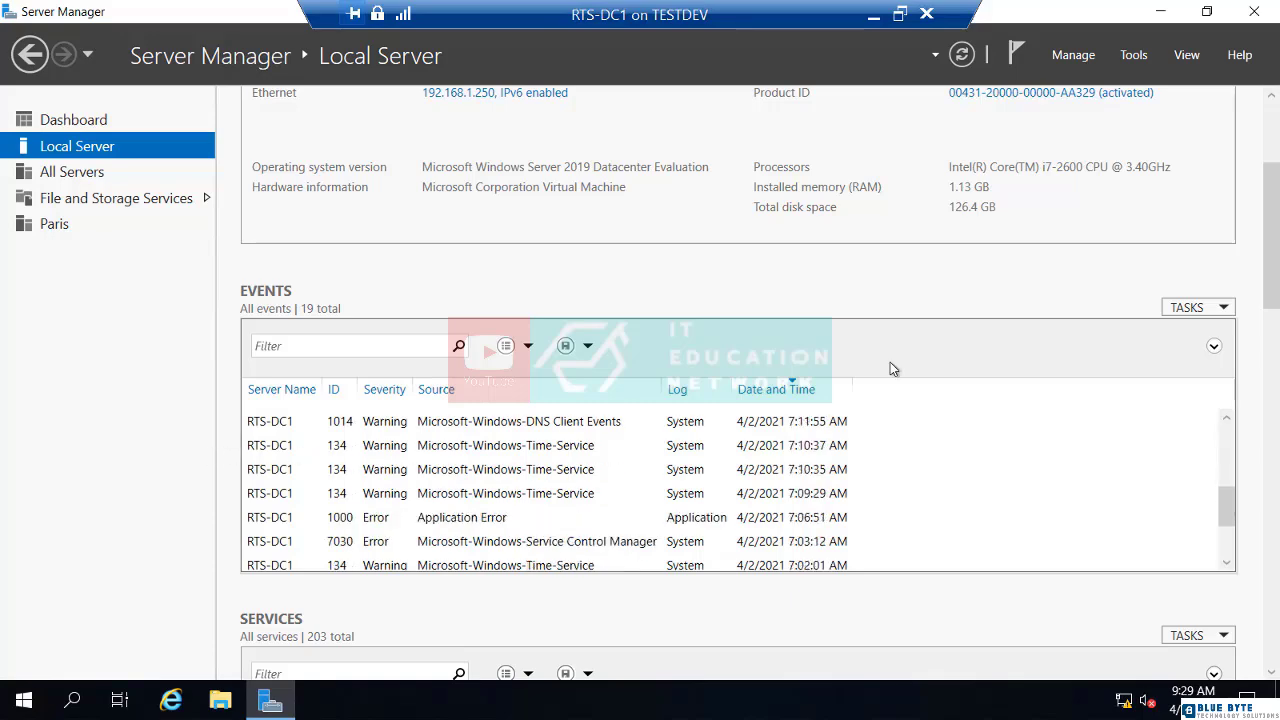
{"action": "scroll", "coordinate": [1272, 380], "scroll_direction": "down", "scroll_amount": 5}
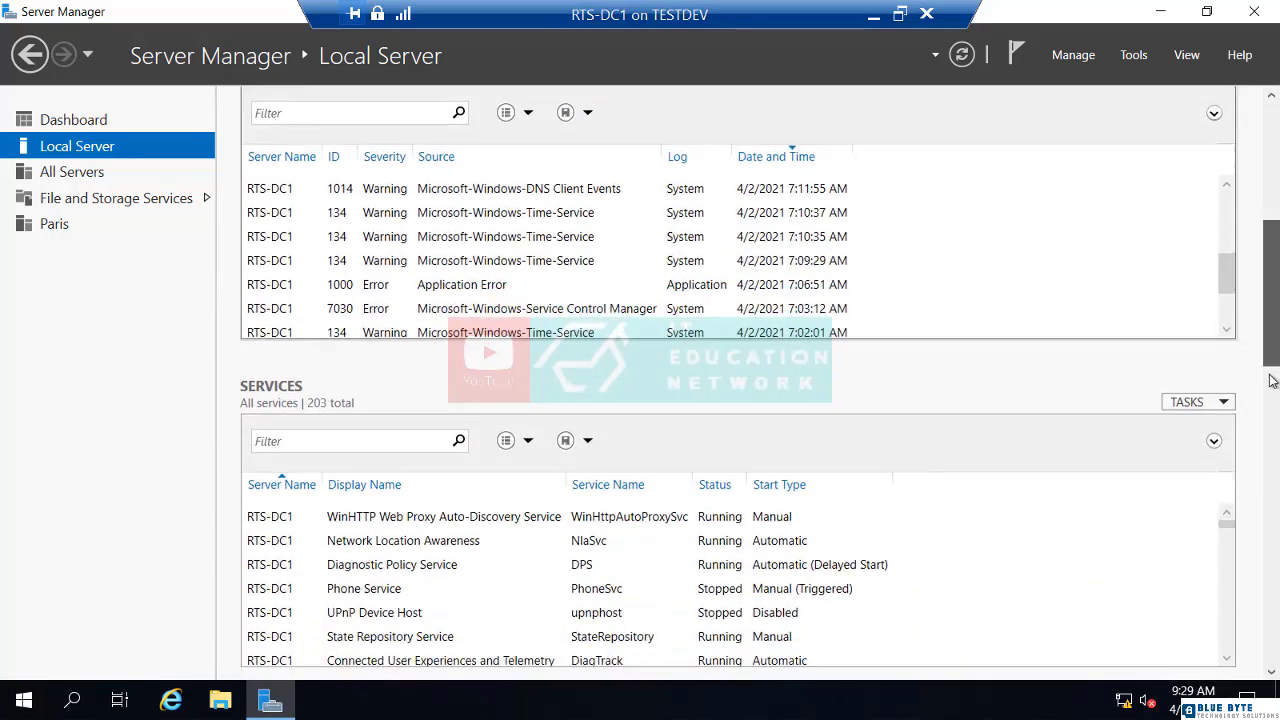
{"action": "scroll", "coordinate": [1272, 380], "scroll_direction": "down", "scroll_amount": 6}
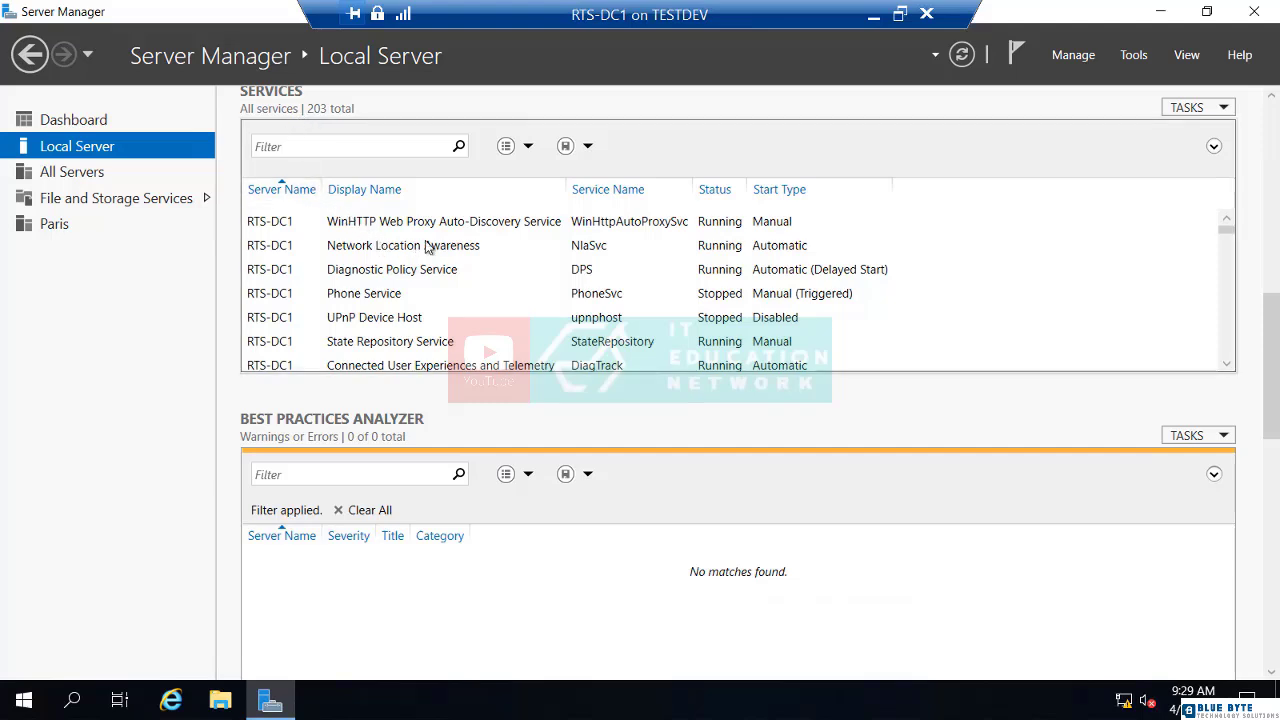
{"action": "left_click", "coordinate": [716, 276]}
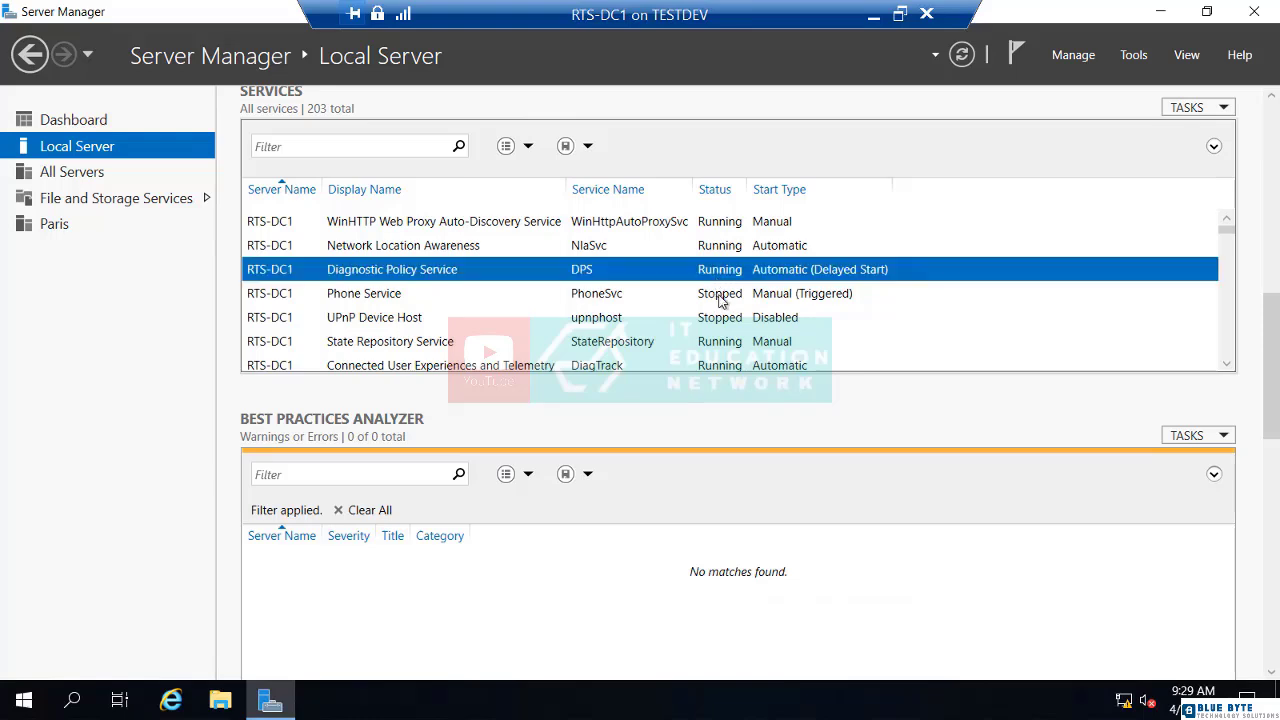
{"action": "left_click", "coordinate": [720, 300]}
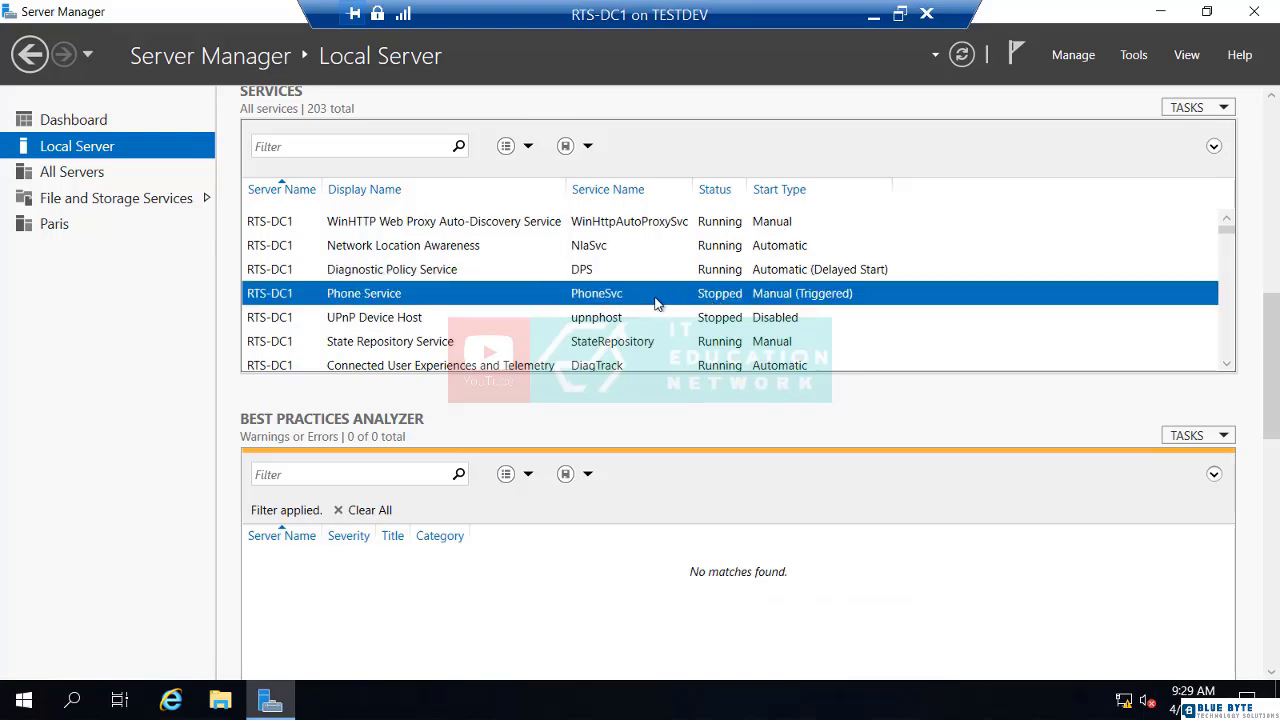
{"action": "right_click", "coordinate": [551, 307]}
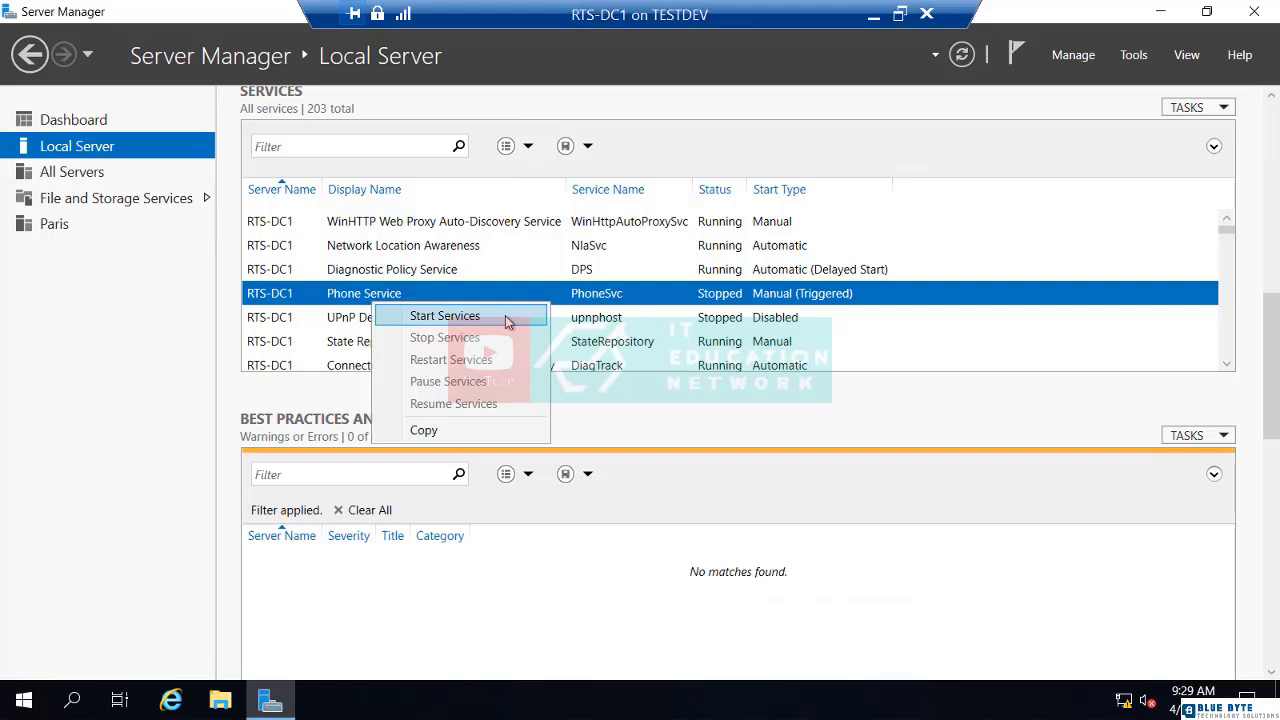
{"action": "left_click", "coordinate": [714, 431]}
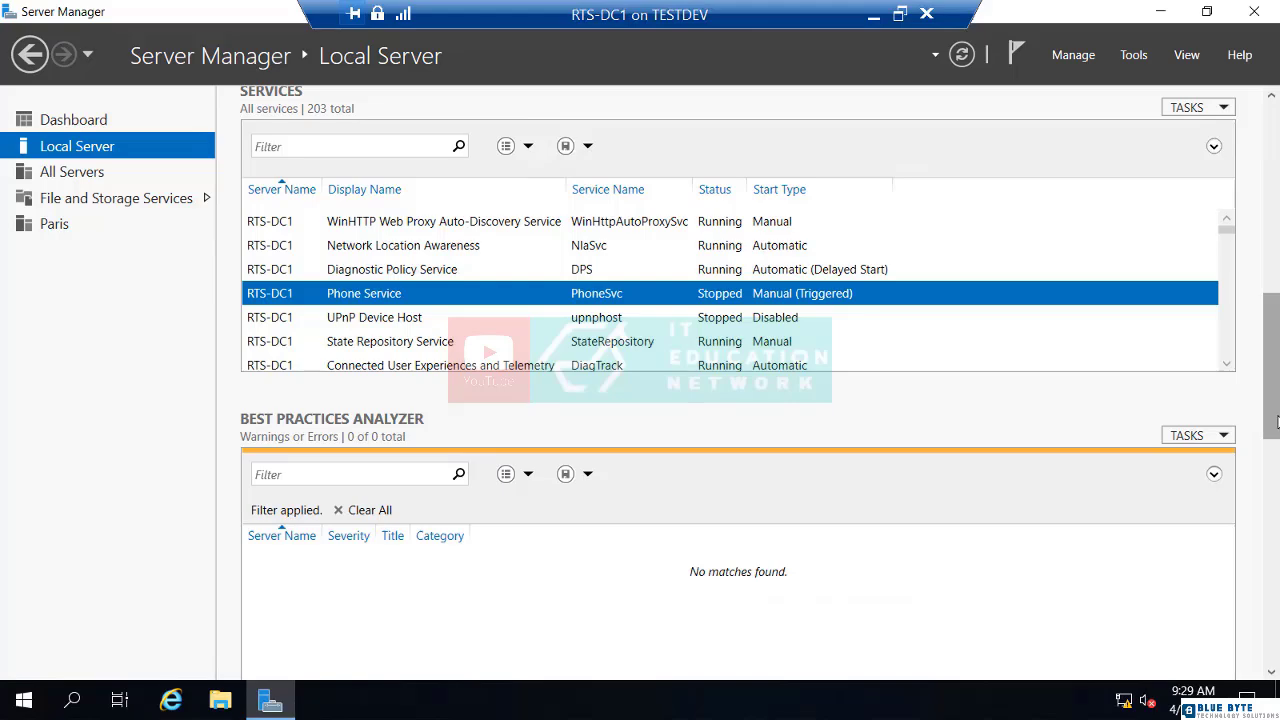
Inspect the tasks offered for the Best Practices Analyzer on the local server without starting a scan.
{"action": "scroll", "coordinate": [1270, 422], "scroll_direction": "down", "scroll_amount": 2}
{"action": "left_click", "coordinate": [1222, 332]}
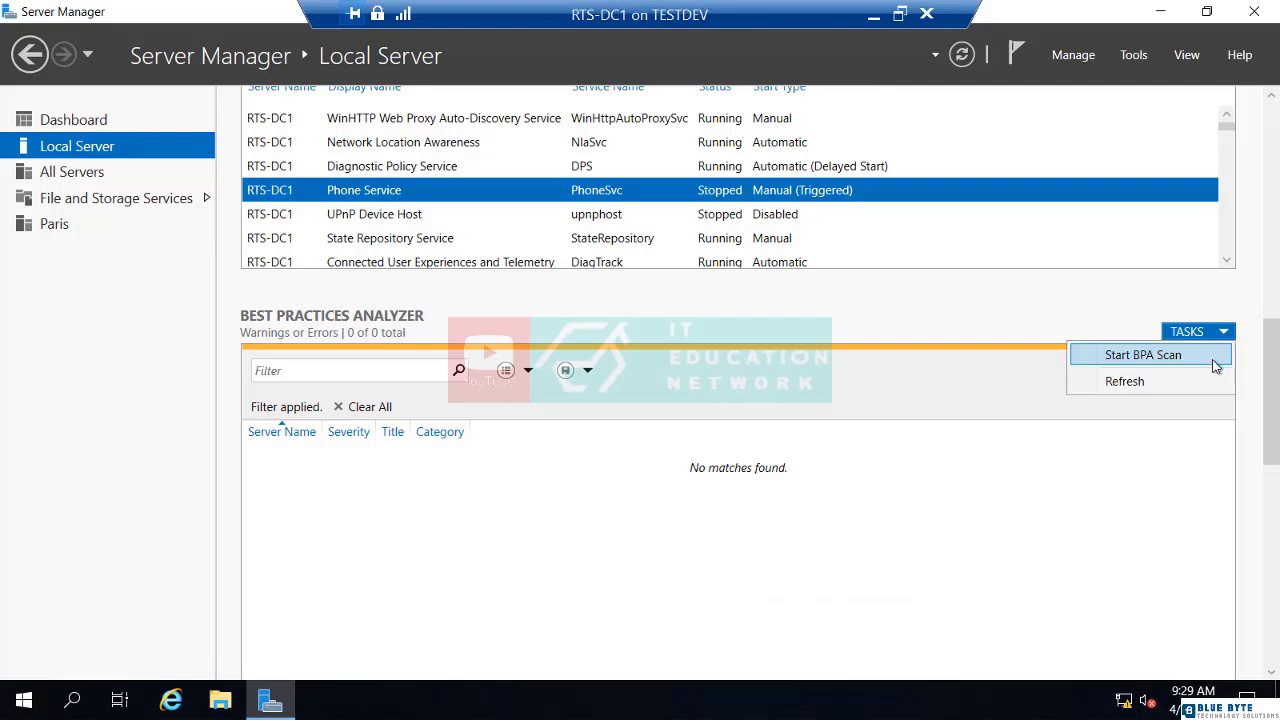
{"action": "left_click", "coordinate": [1272, 390]}
Examine the local server's performance section, including its alert configuration task and the counter actions available for RTS-DC1.
{"action": "scroll", "coordinate": [1272, 465], "scroll_direction": "down", "scroll_amount": 3}
{"action": "scroll", "coordinate": [1272, 465], "scroll_direction": "down", "scroll_amount": 6}
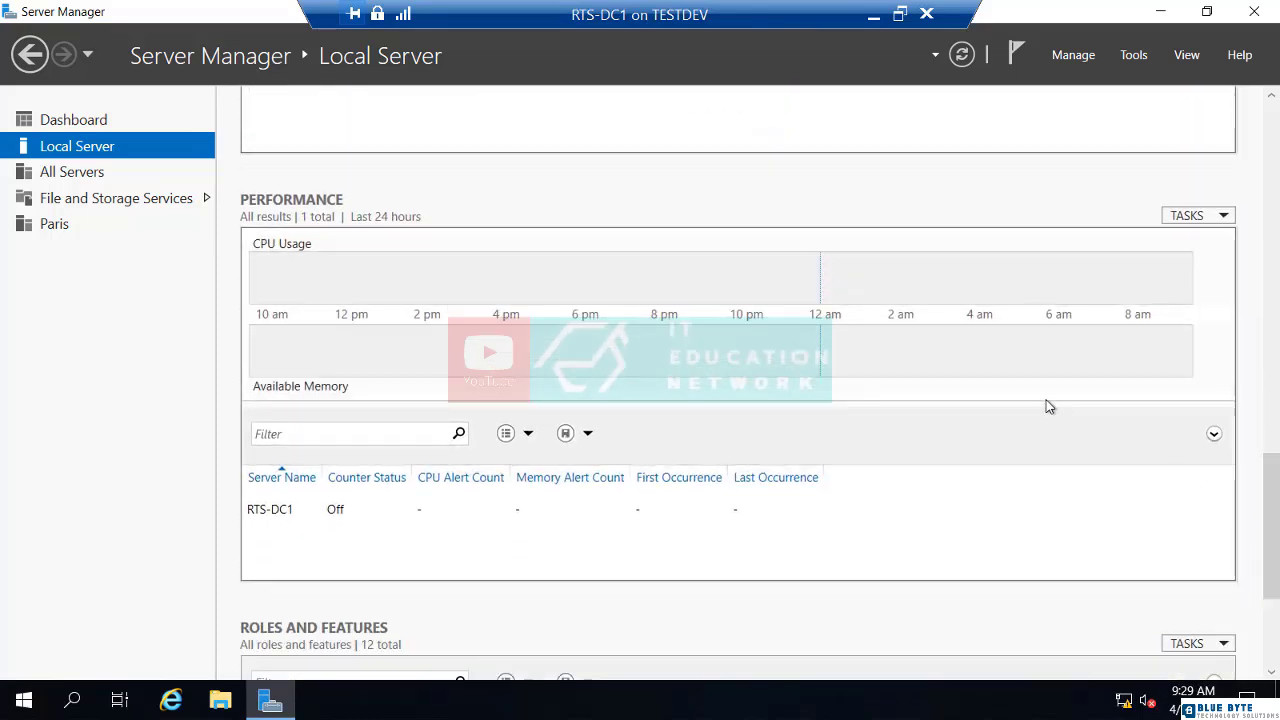
{"action": "left_click", "coordinate": [1186, 218]}
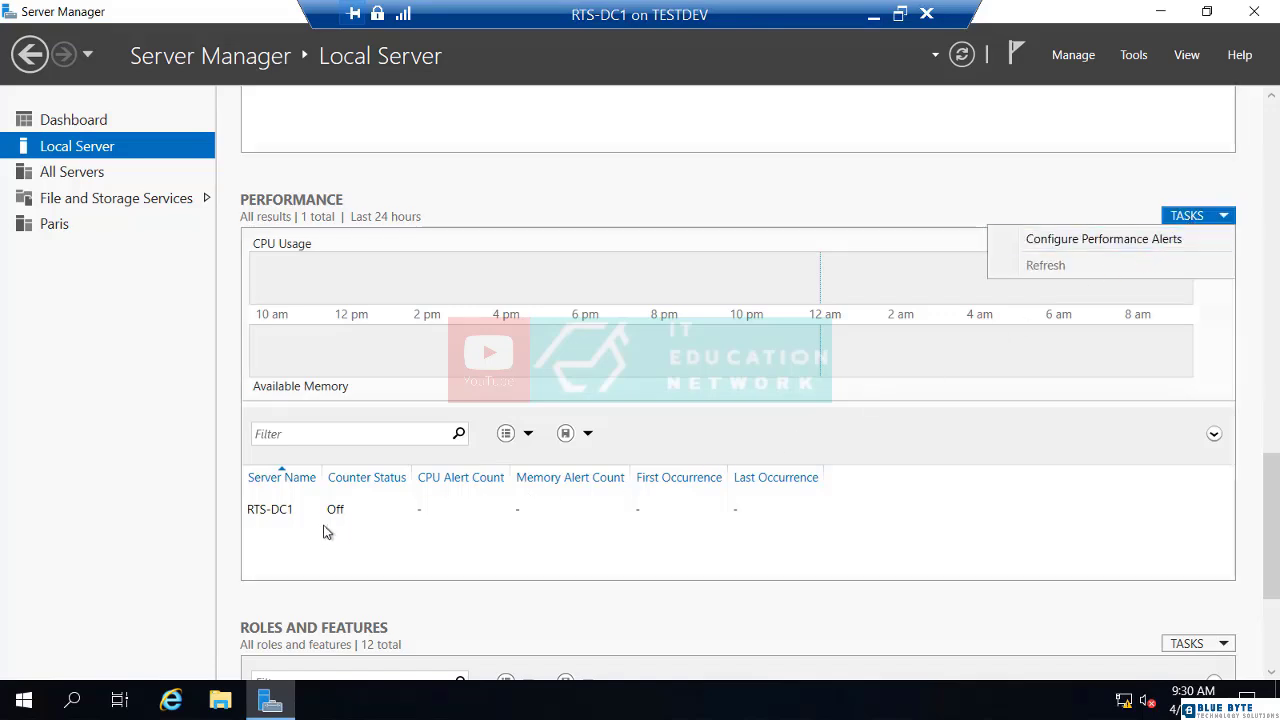
{"action": "left_click", "coordinate": [287, 512]}
{"action": "right_click", "coordinate": [295, 512]}
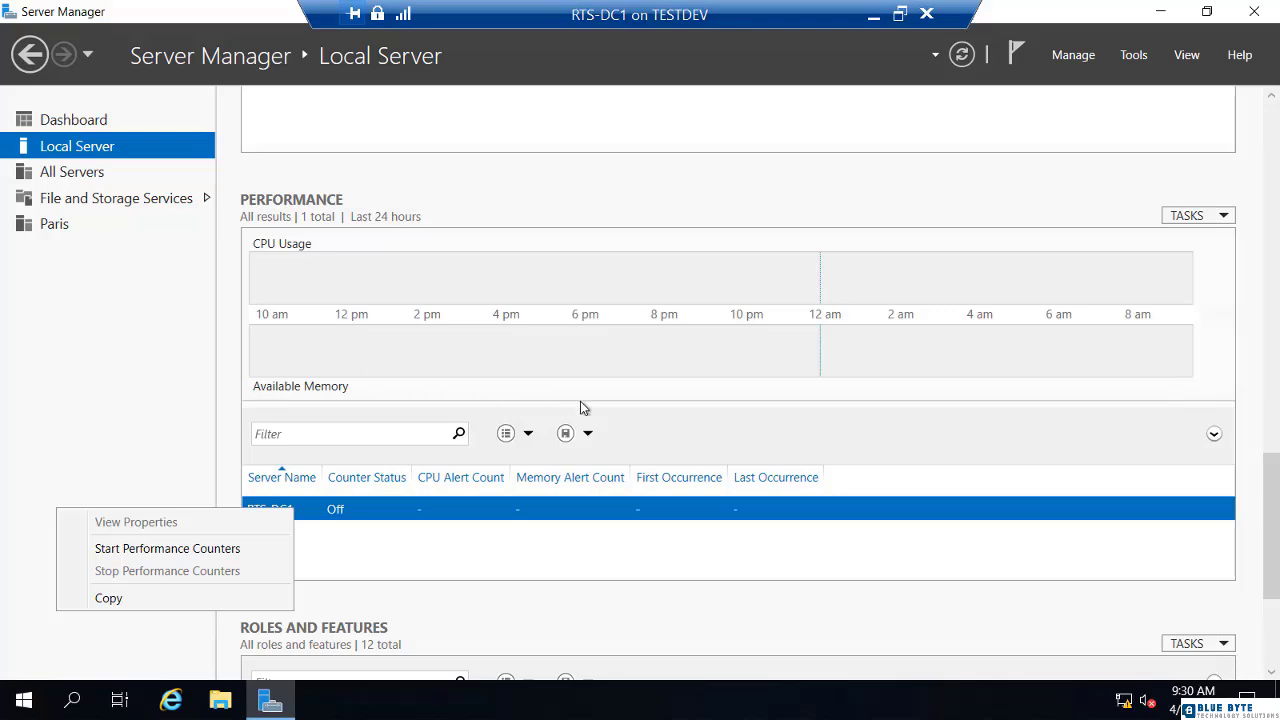
Review the installed roles and features, including the actions for Windows Defender Antivirus and the tasks for adding or removing roles.
{"action": "left_click_drag", "start_coordinate": [1268, 535], "coordinate": [1260, 648]}
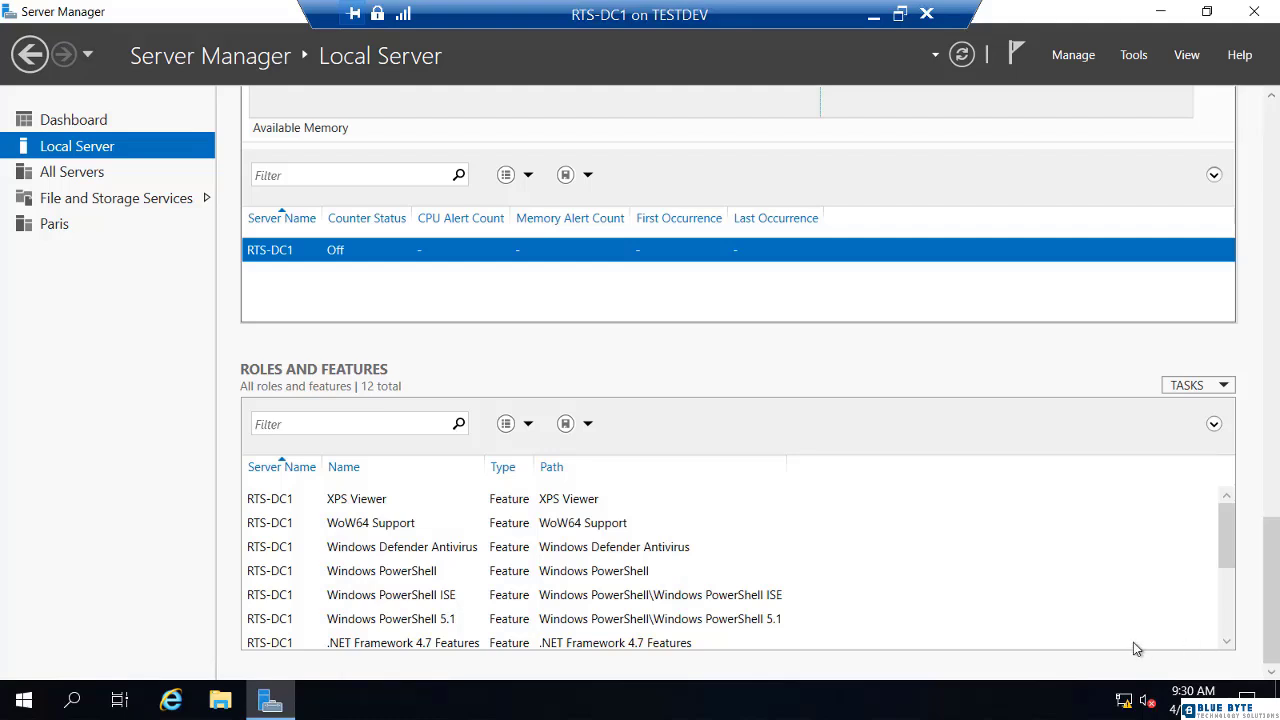
{"action": "right_click", "coordinate": [432, 553]}
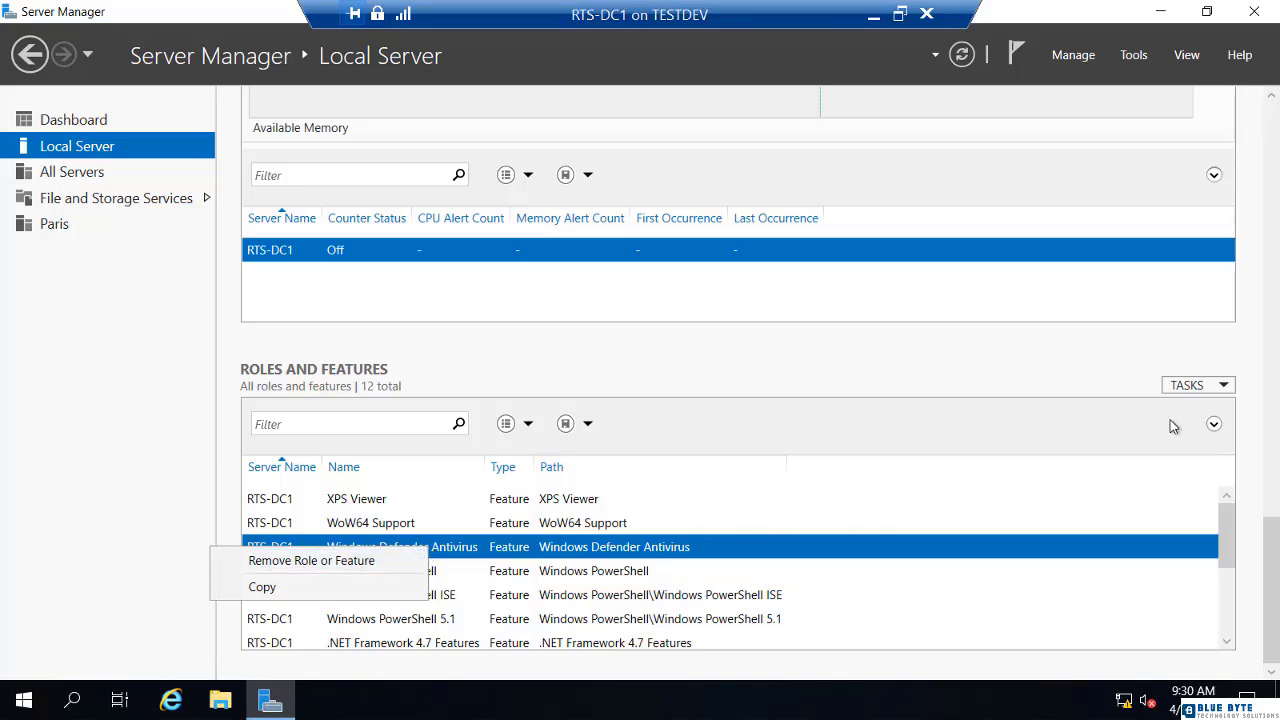
{"action": "left_click", "coordinate": [1210, 388]}
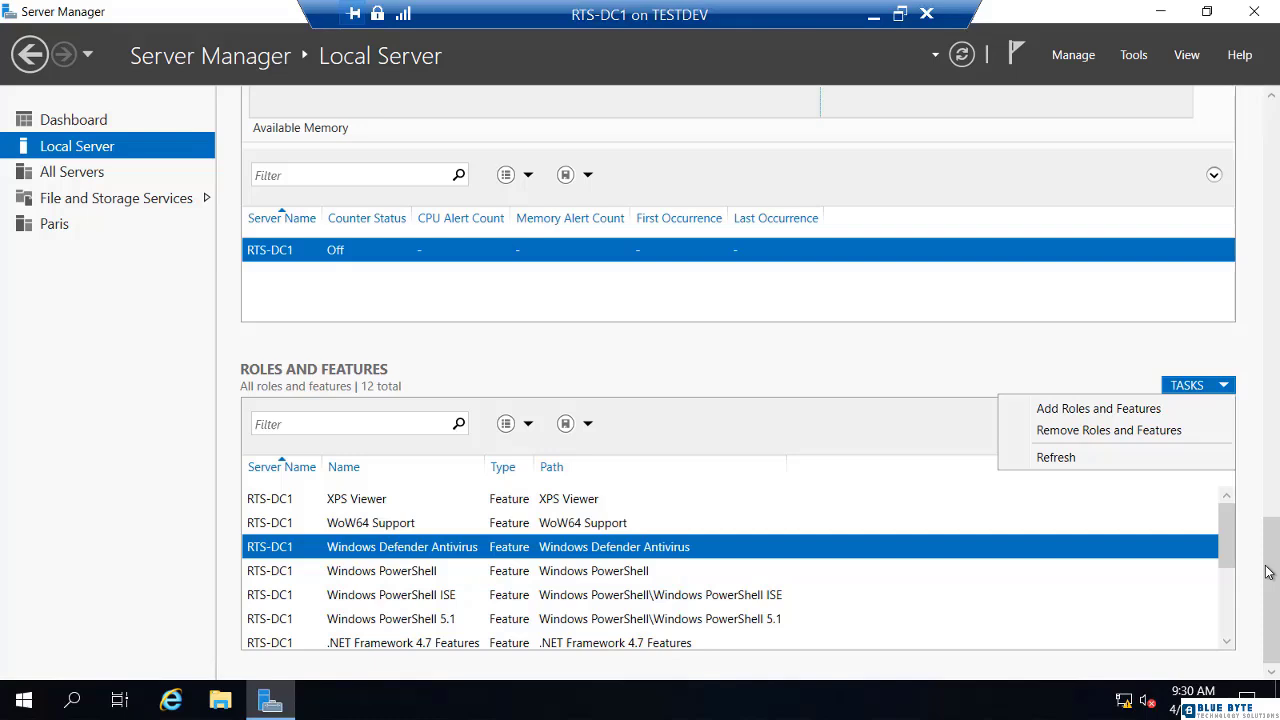
{"action": "left_click_drag", "start_coordinate": [1268, 572], "coordinate": [1274, 100]}
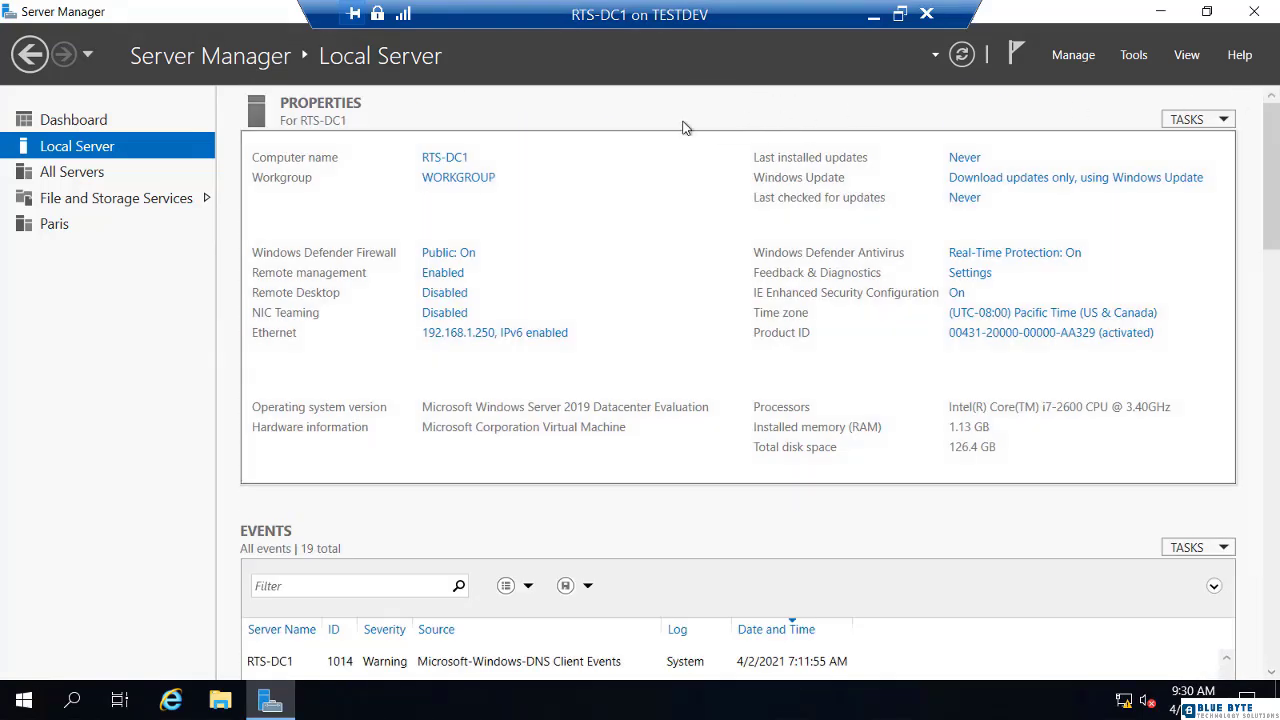
View the All Servers page and inspect the Add Servers dialog, closing it without adding any computer.
{"action": "left_click", "coordinate": [86, 178]}
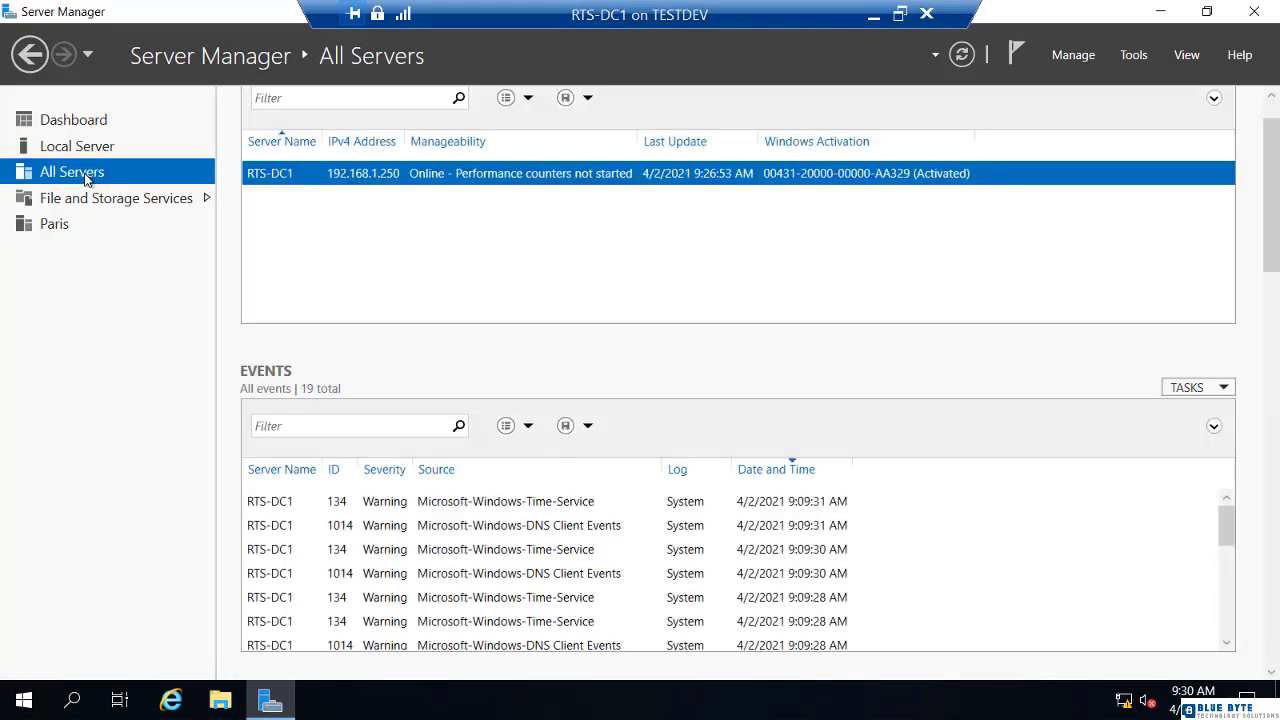
{"action": "right_click", "coordinate": [86, 178]}
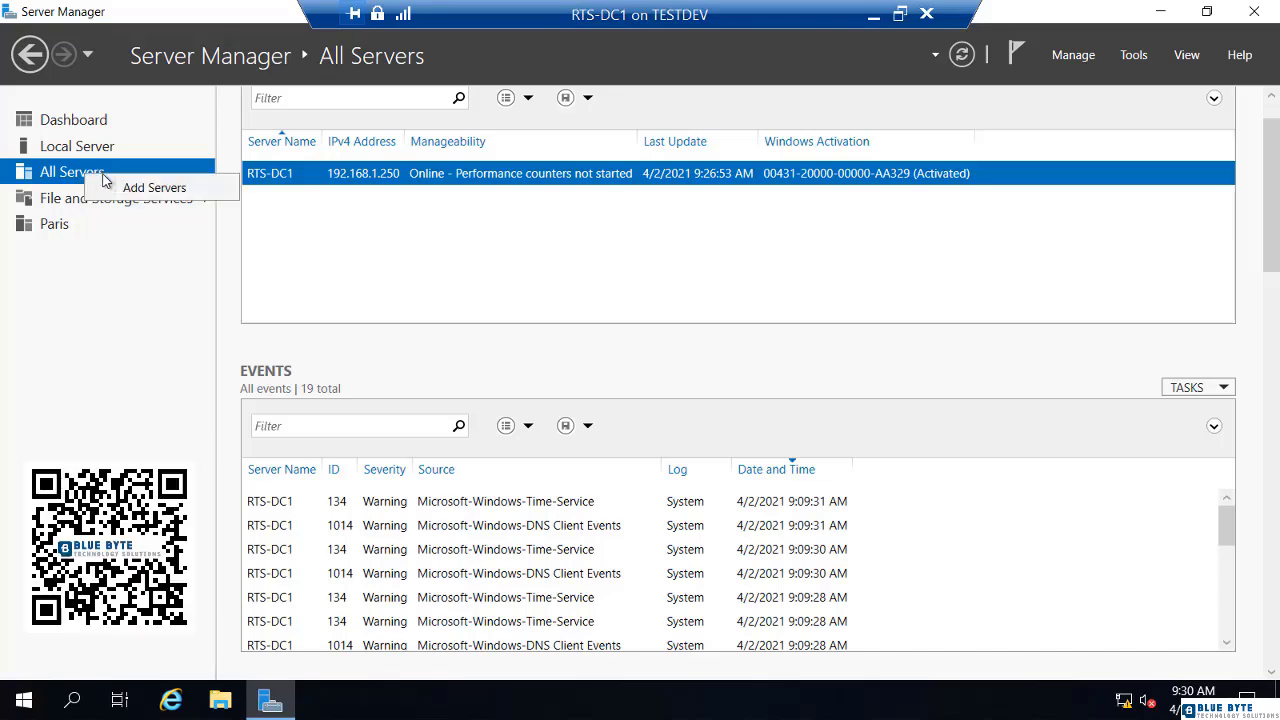
{"action": "left_click", "coordinate": [125, 189]}
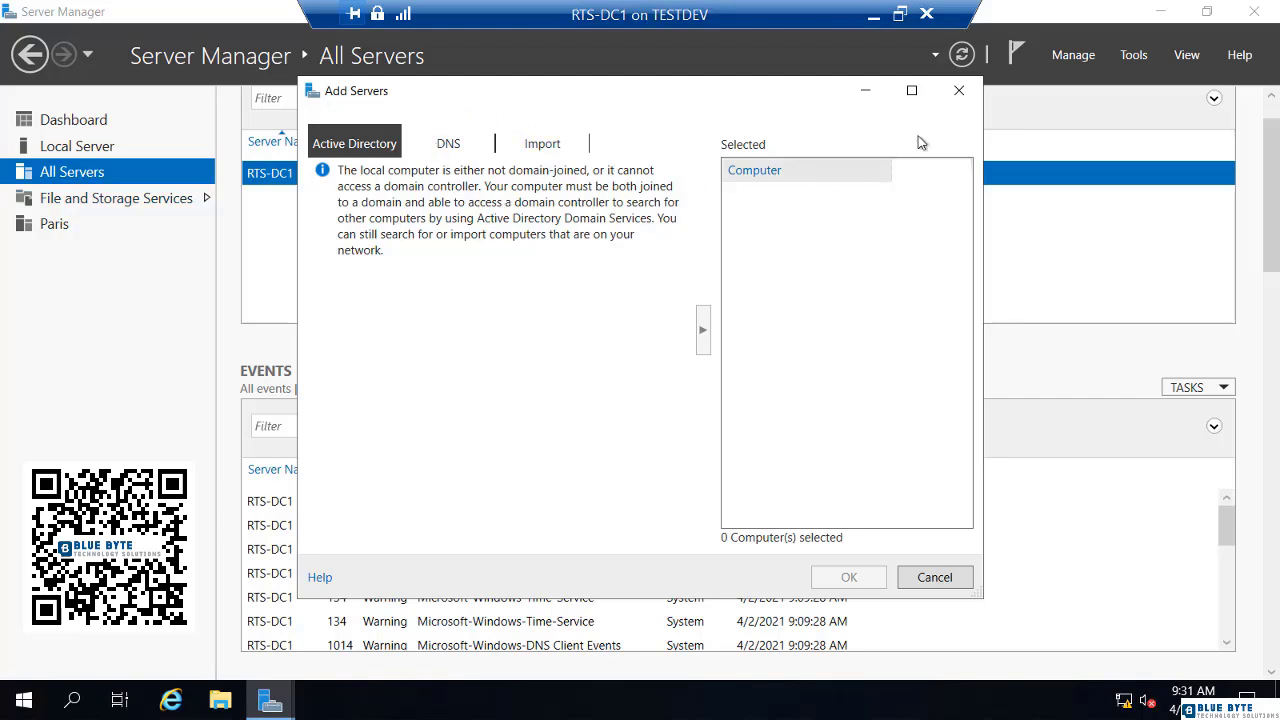
{"action": "left_click", "coordinate": [962, 89]}
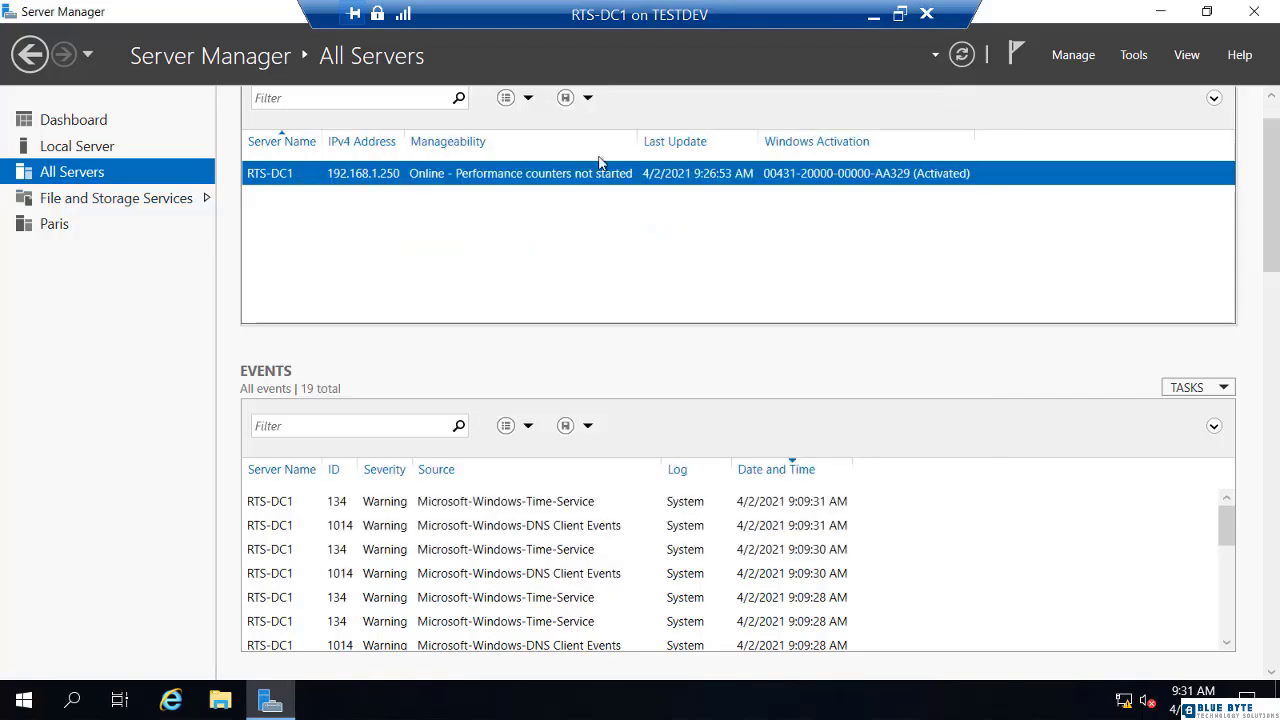
Examine the servers, disks and related volumes under File and Storage Services, and return to the All Servers page.
{"action": "left_click", "coordinate": [74, 198]}
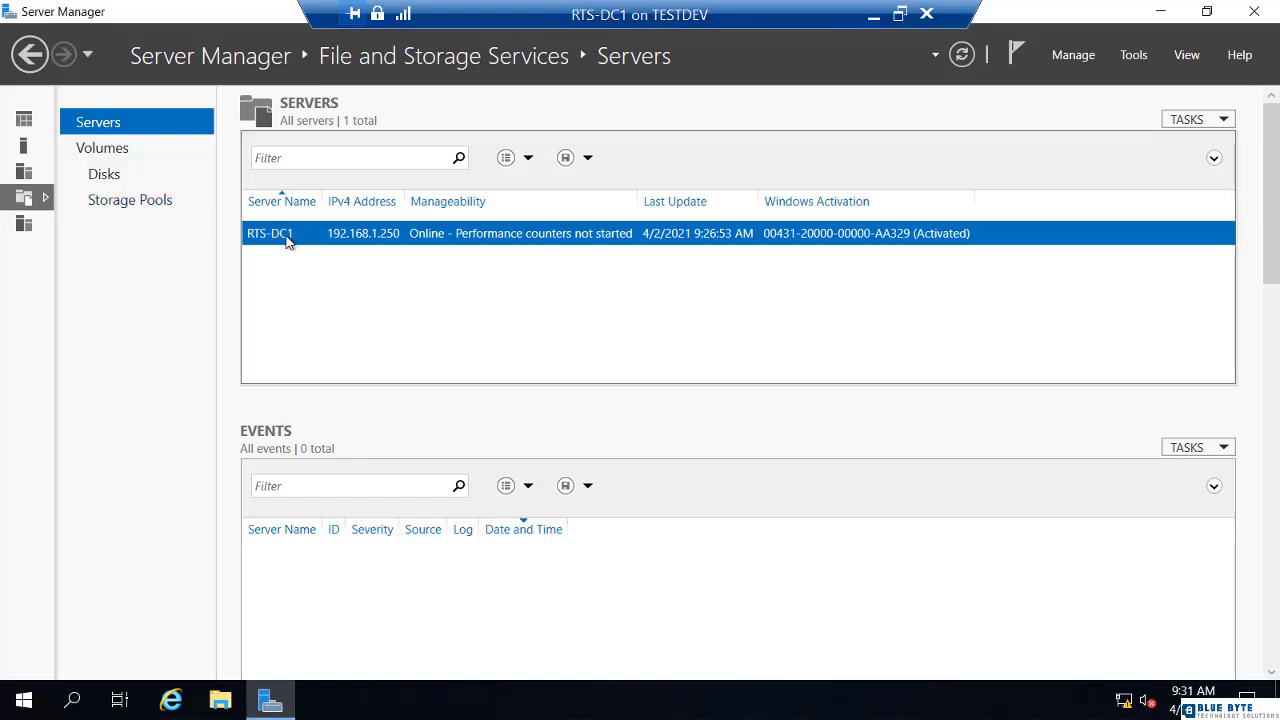
{"action": "left_click", "coordinate": [106, 177]}
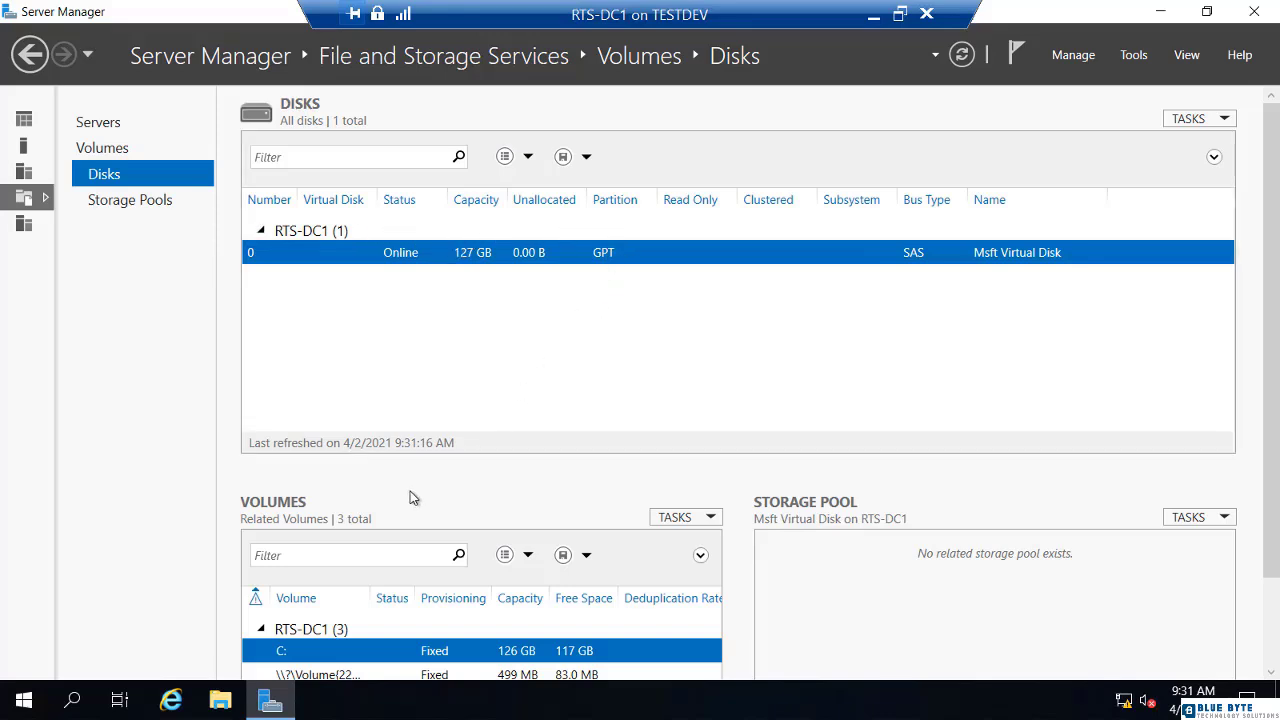
{"action": "scroll", "coordinate": [385, 570], "scroll_direction": "down", "scroll_amount": 1}
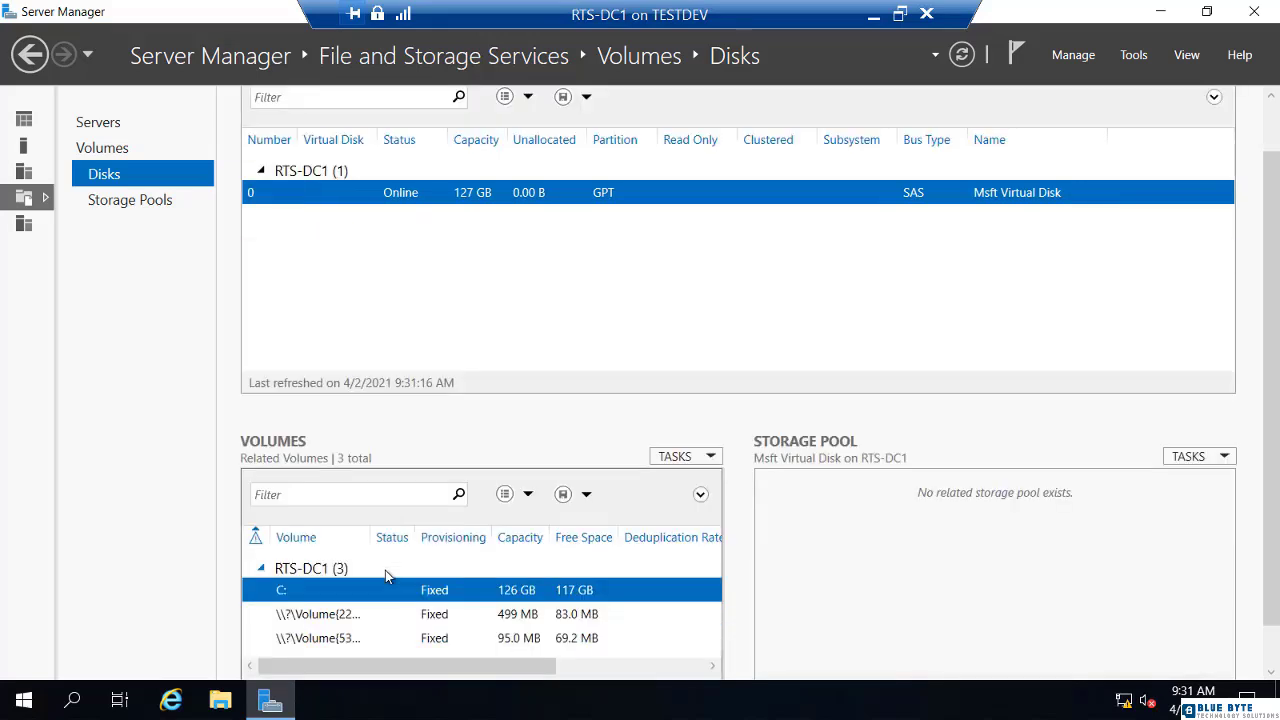
{"action": "left_click", "coordinate": [30, 55]}
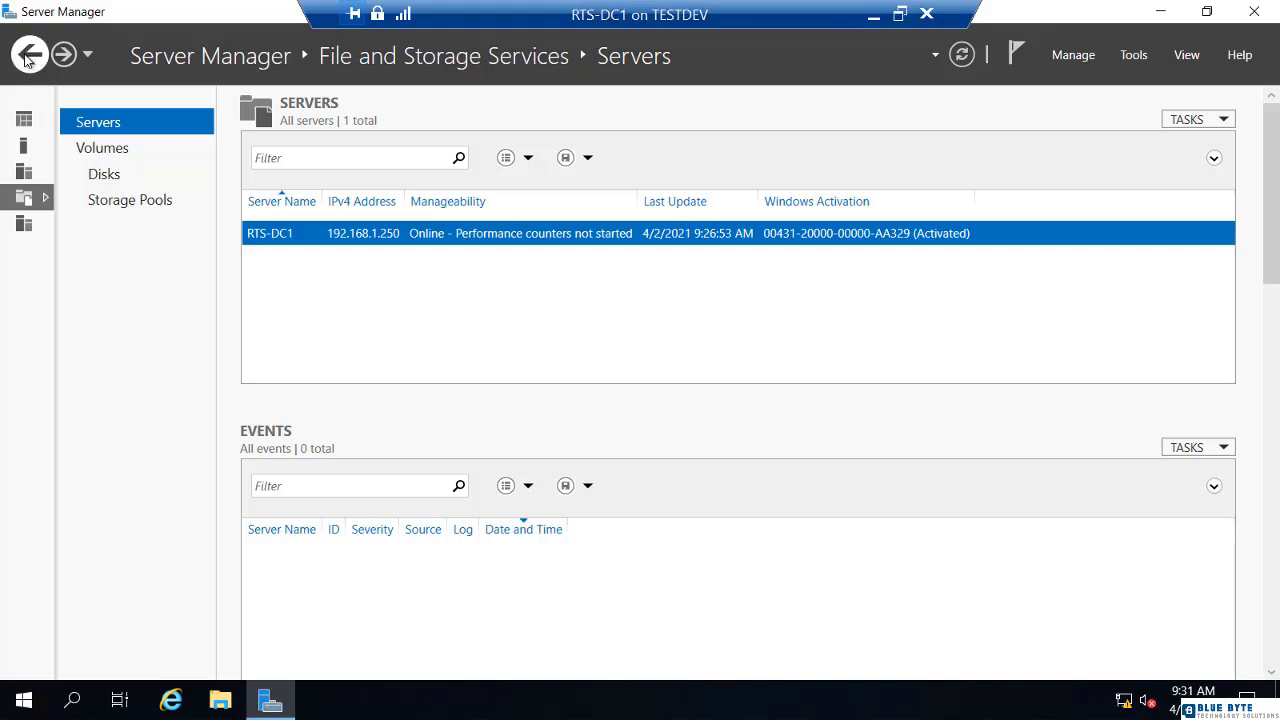
{"action": "left_click", "coordinate": [30, 55]}
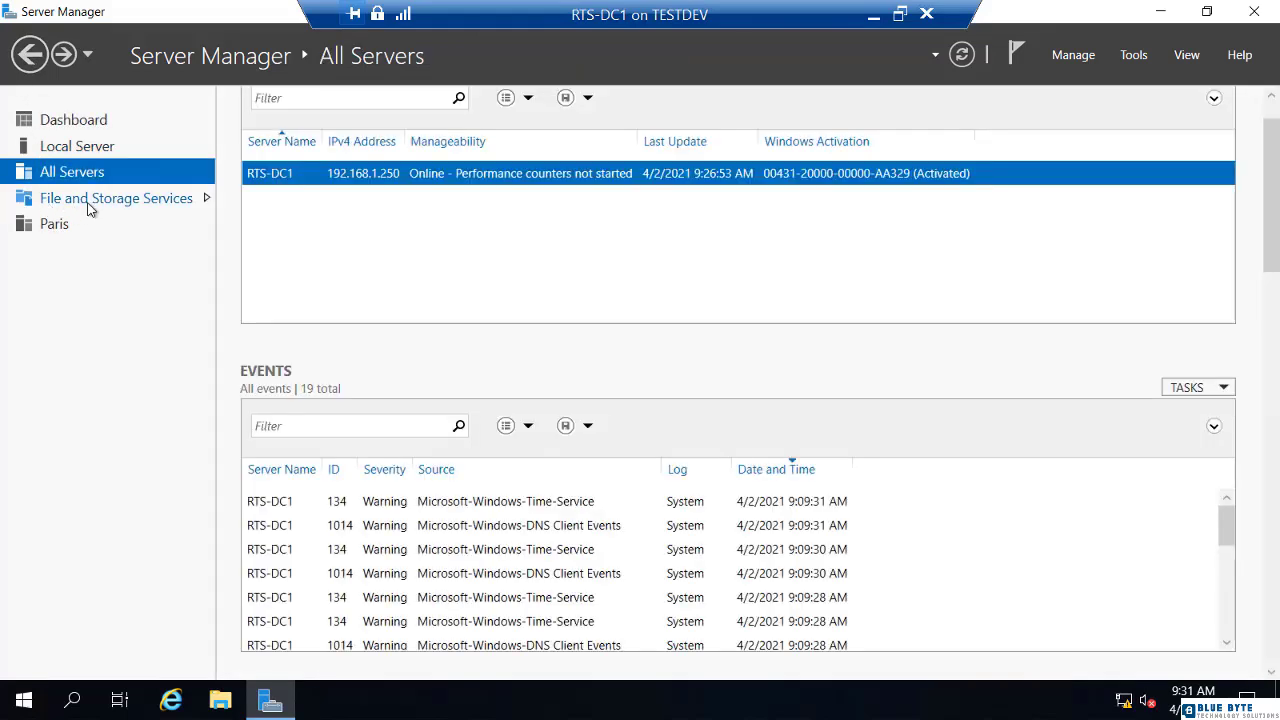